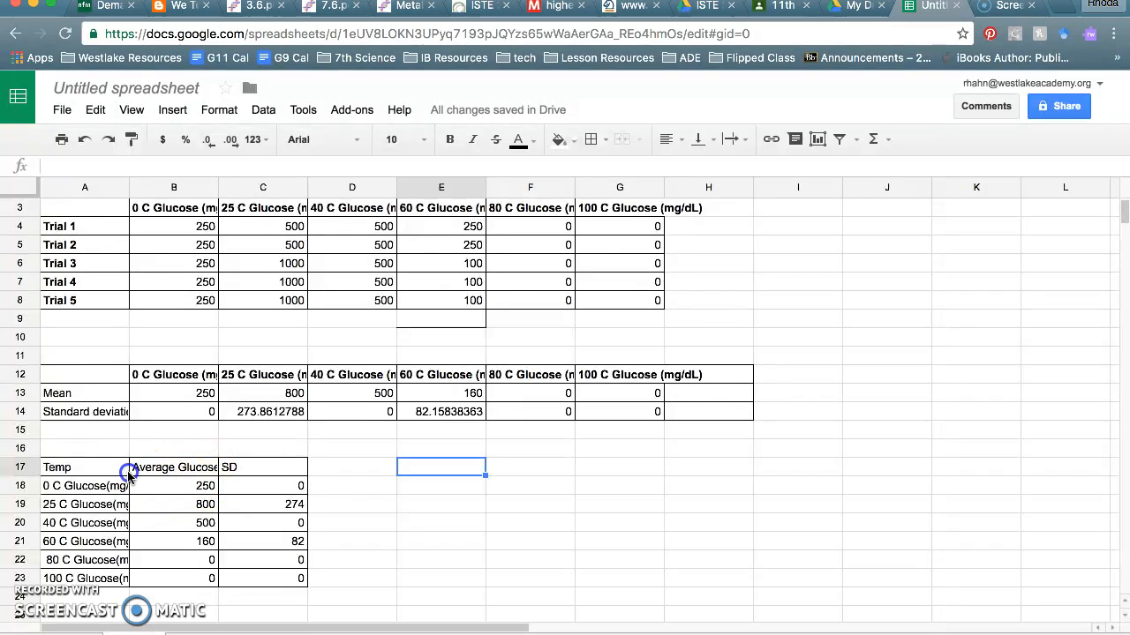
- Check the summary table cells, then select the 0–100 C labels and average glucose values A18:B23
left_click(83, 470)
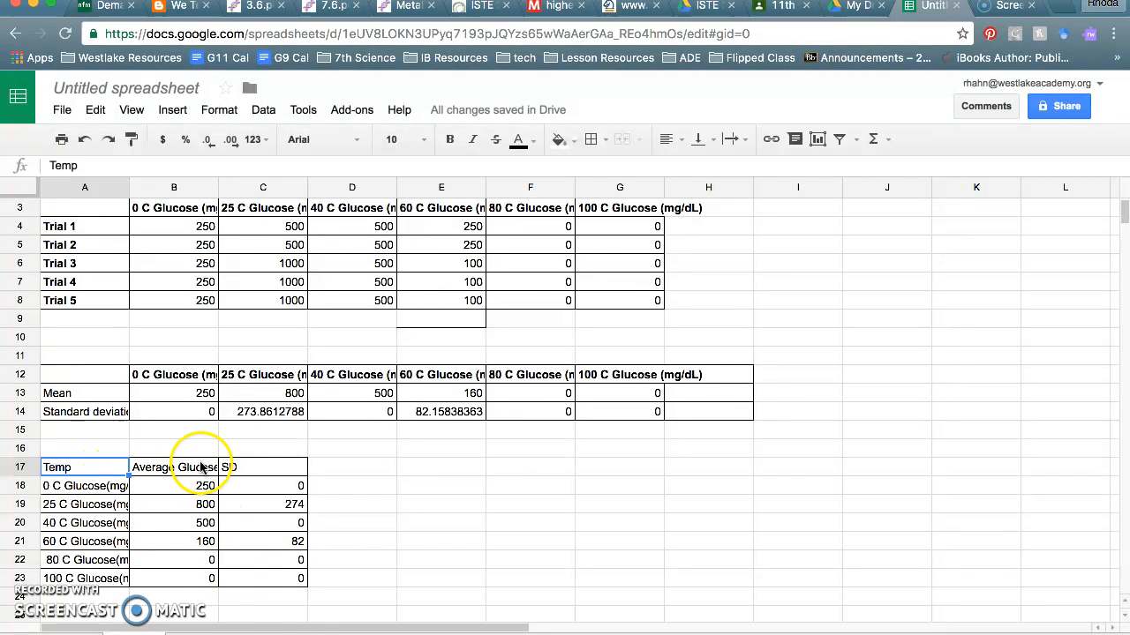
left_click_drag(201, 467, 205, 574)
left_click(253, 513)
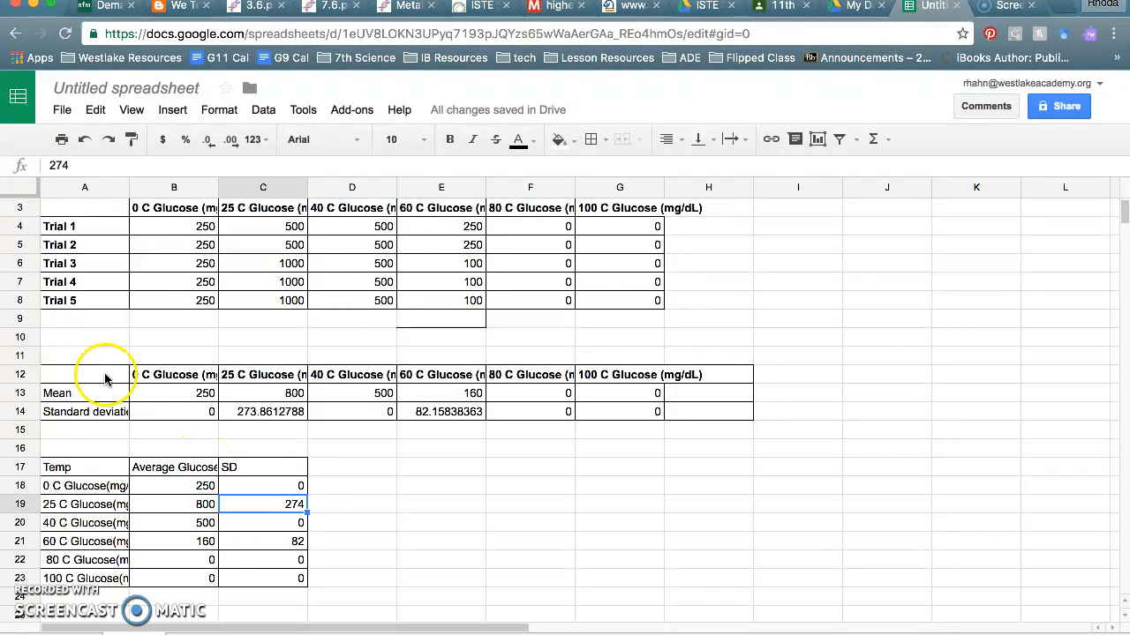
left_click(115, 381)
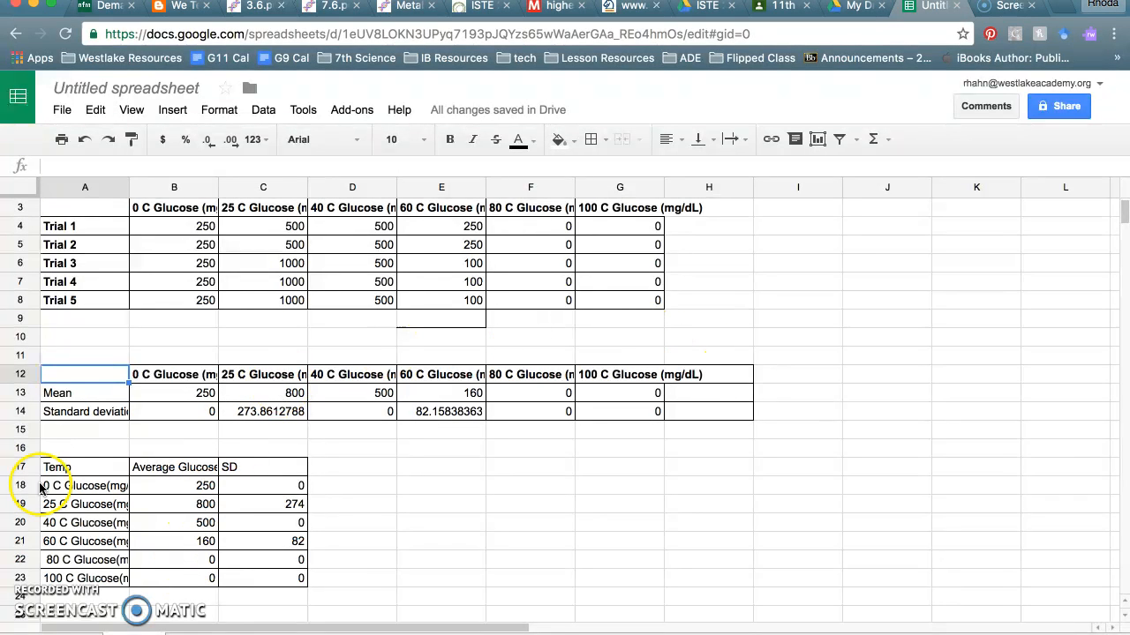
left_click(431, 508)
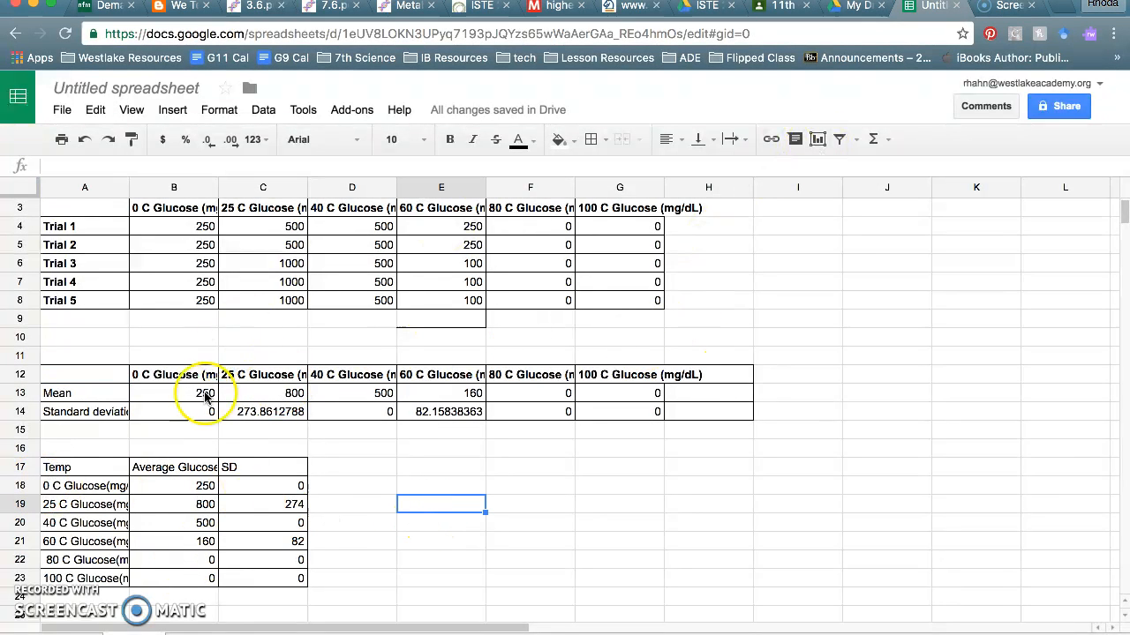
left_click(51, 487)
mouse_move(103, 487)
left_mouse_down()
mouse_move(165, 506)
mouse_move(167, 559)
mouse_move(196, 578)
left_mouse_up()
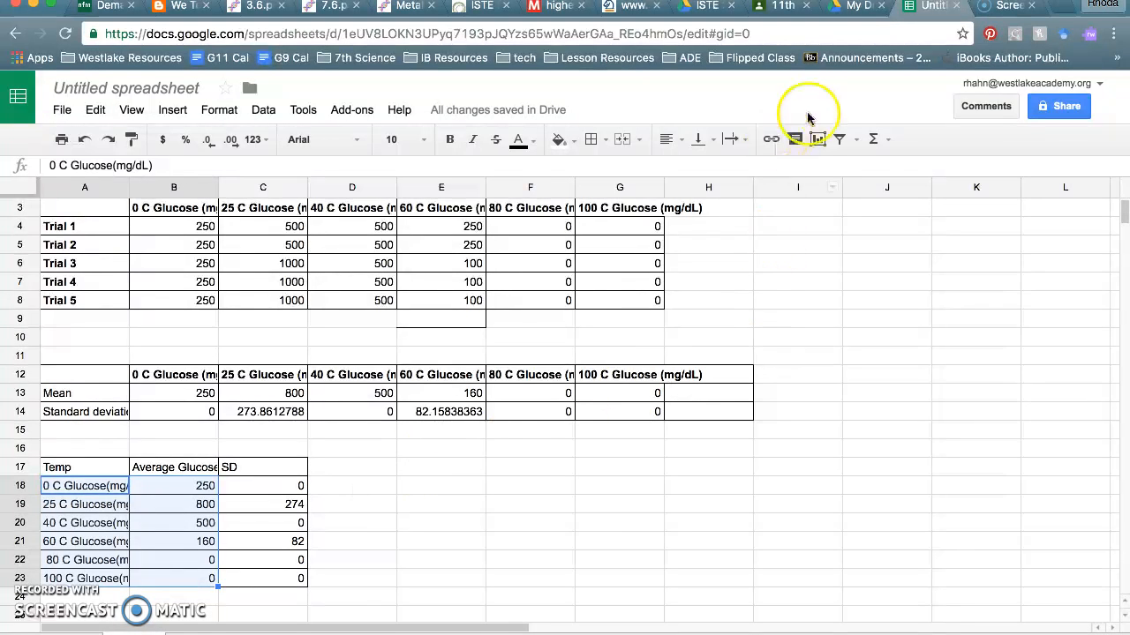
- Discard the first column chart attempt and reselect A17:B23 including the Temp and Average Glucose headers
left_click(817, 142)
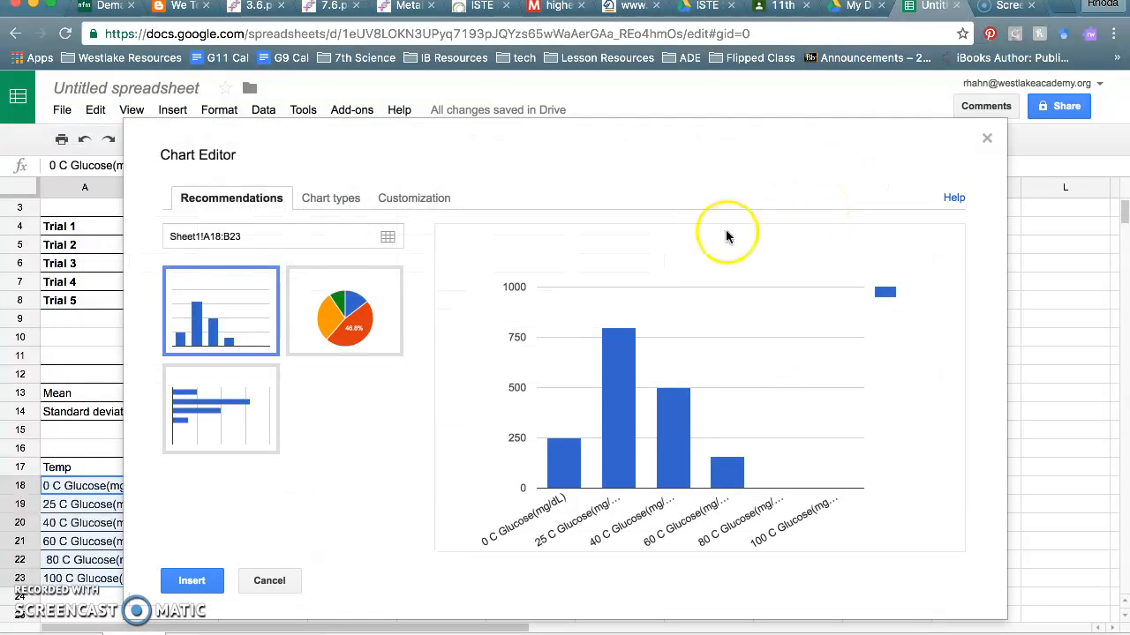
left_click(226, 309)
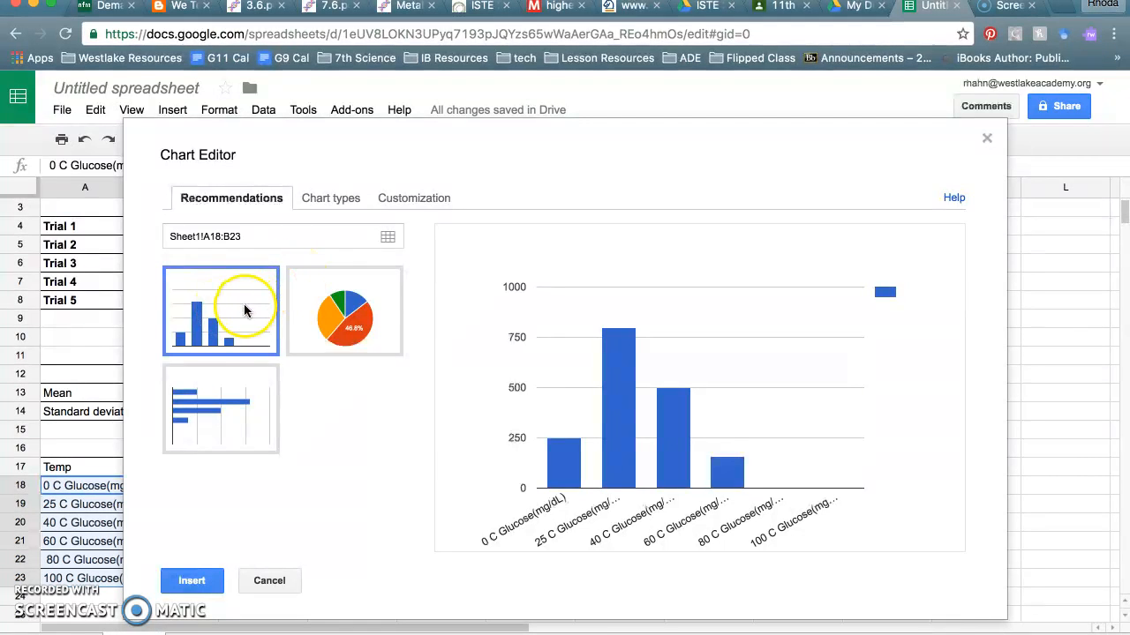
left_click(274, 581)
left_click(64, 474)
left_click_drag(62, 469, 177, 579)
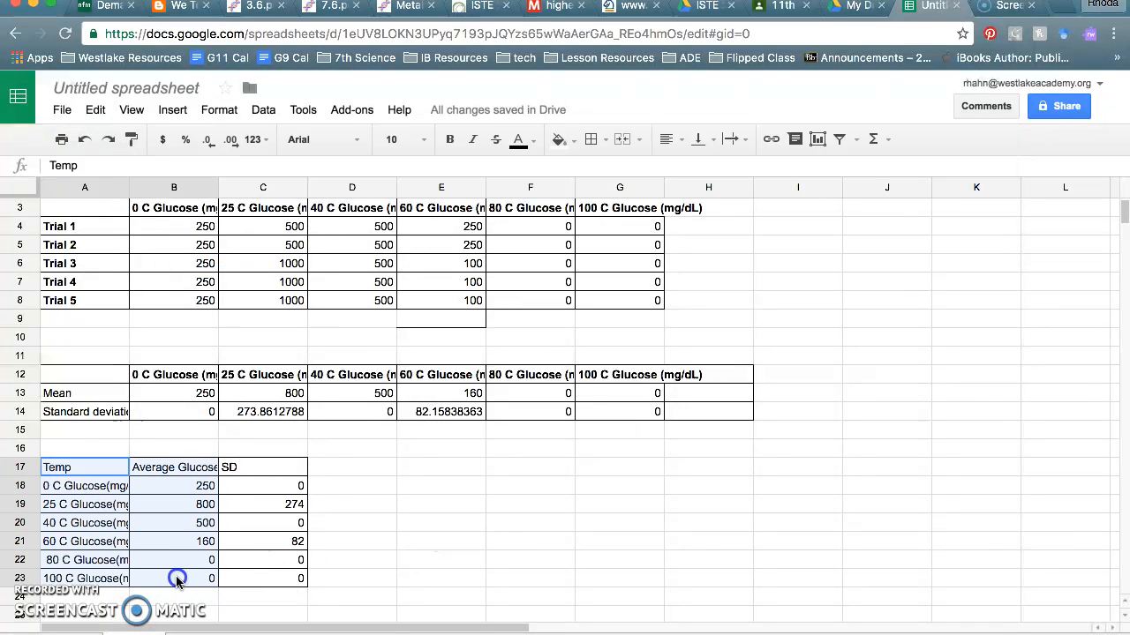
- Chart A17:B23 as a column chart with rows/columns switched so each temperature gets its own coloured bar
left_click(817, 139)
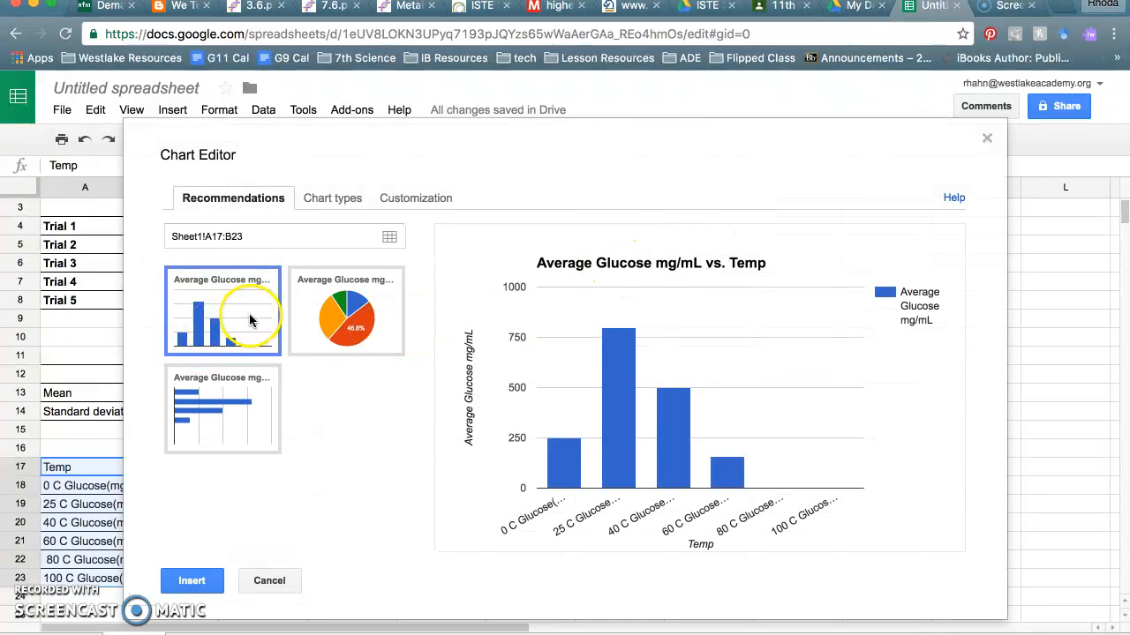
left_click(339, 200)
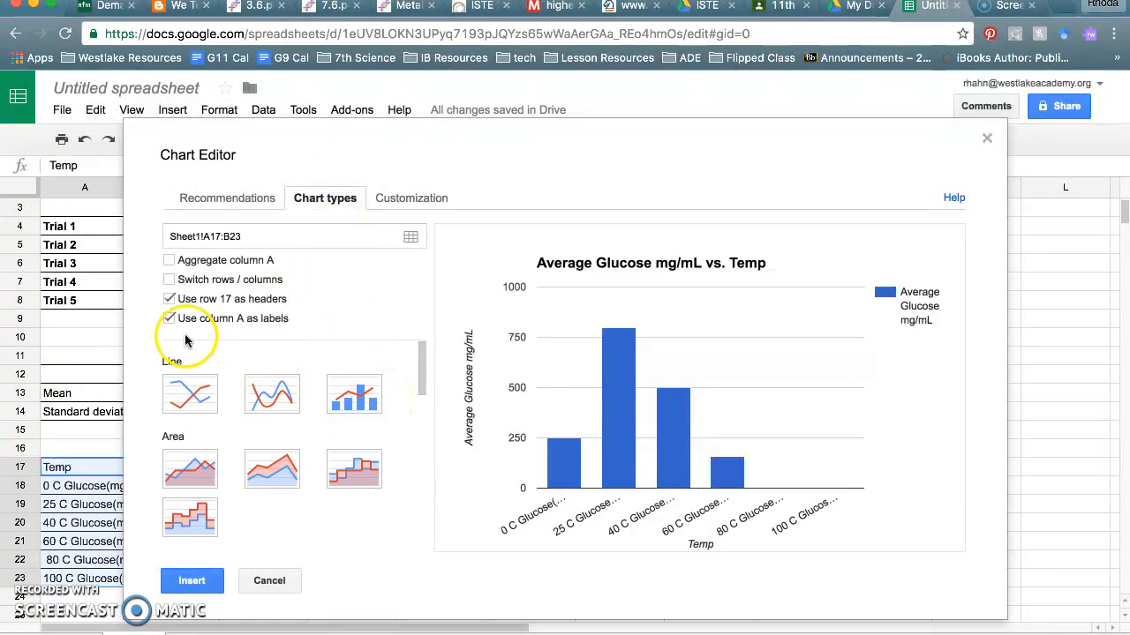
left_click(170, 280)
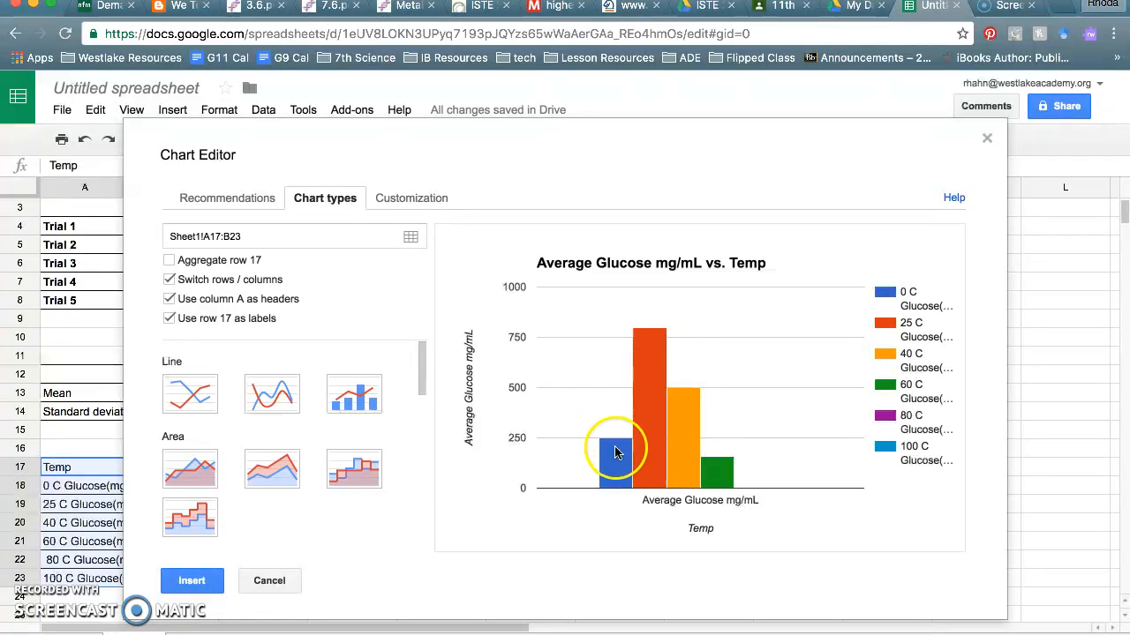
mouse_move(613, 474)
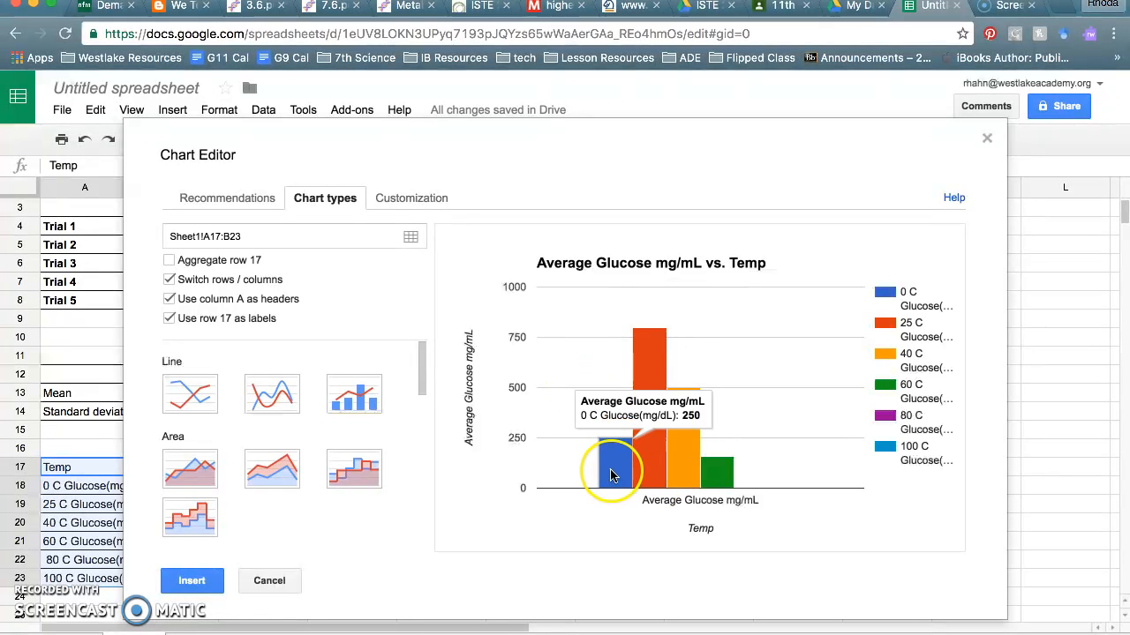
mouse_move(692, 443)
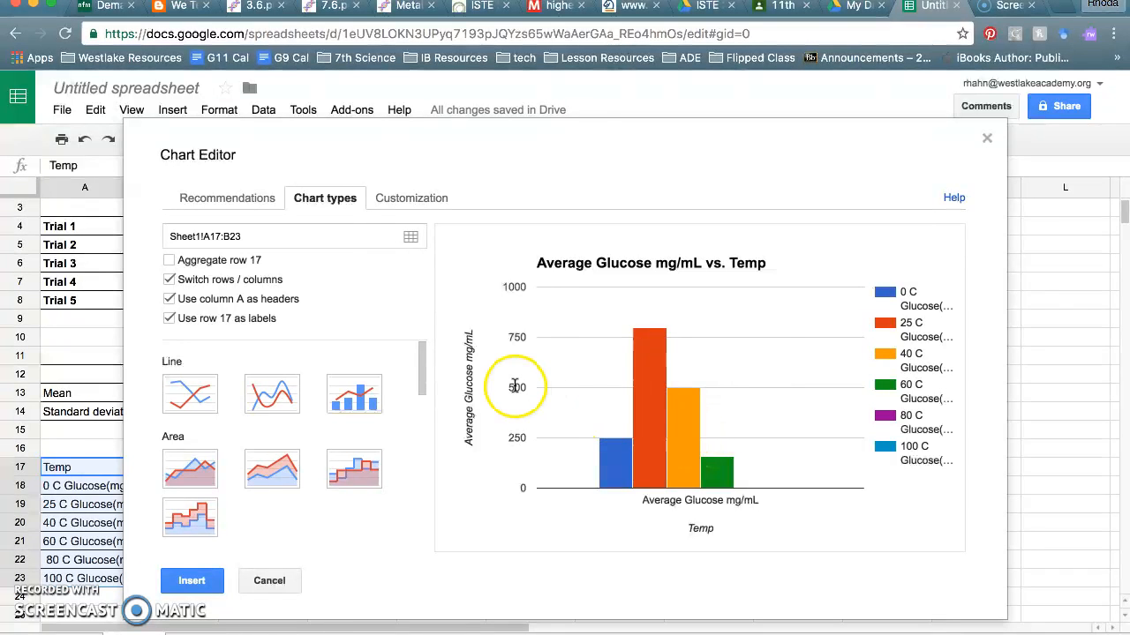
left_click(238, 289)
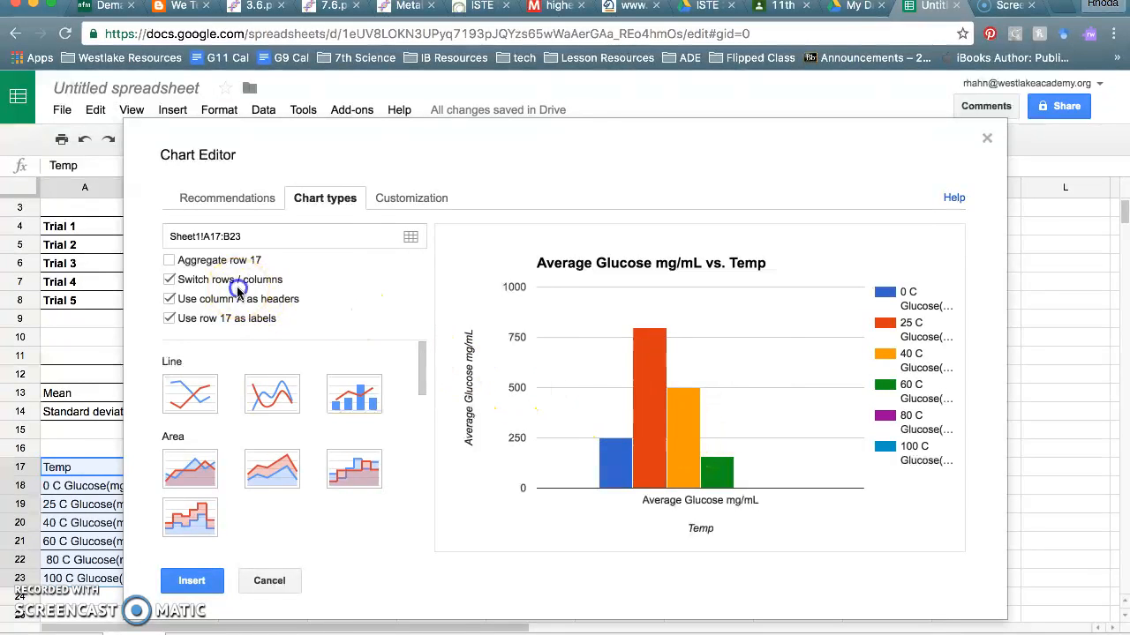
left_click(169, 280)
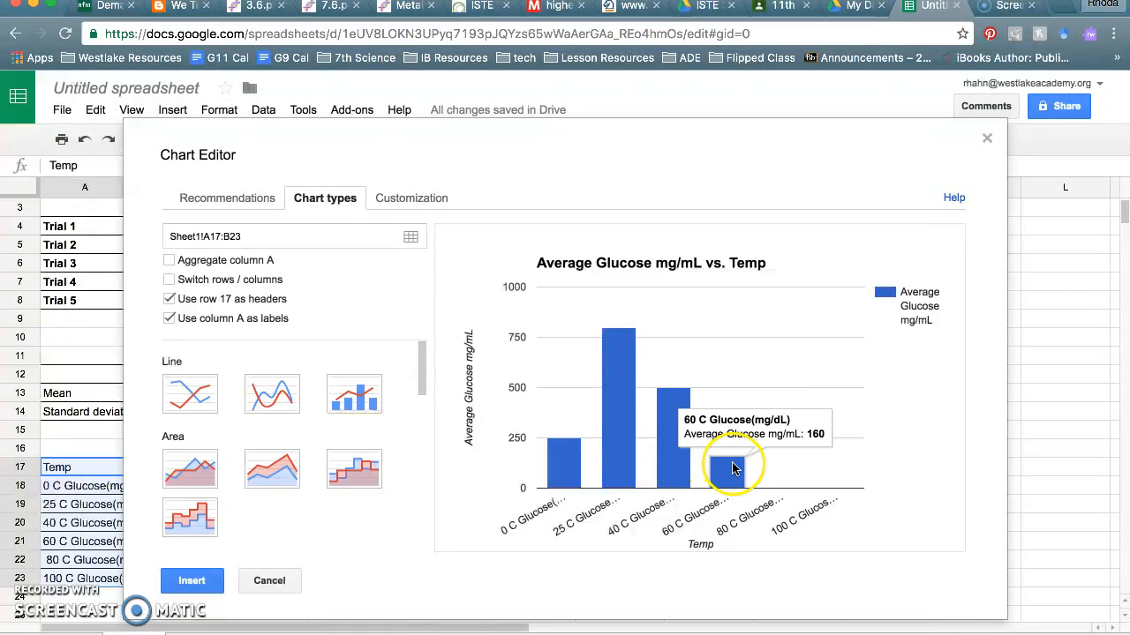
mouse_move(565, 454)
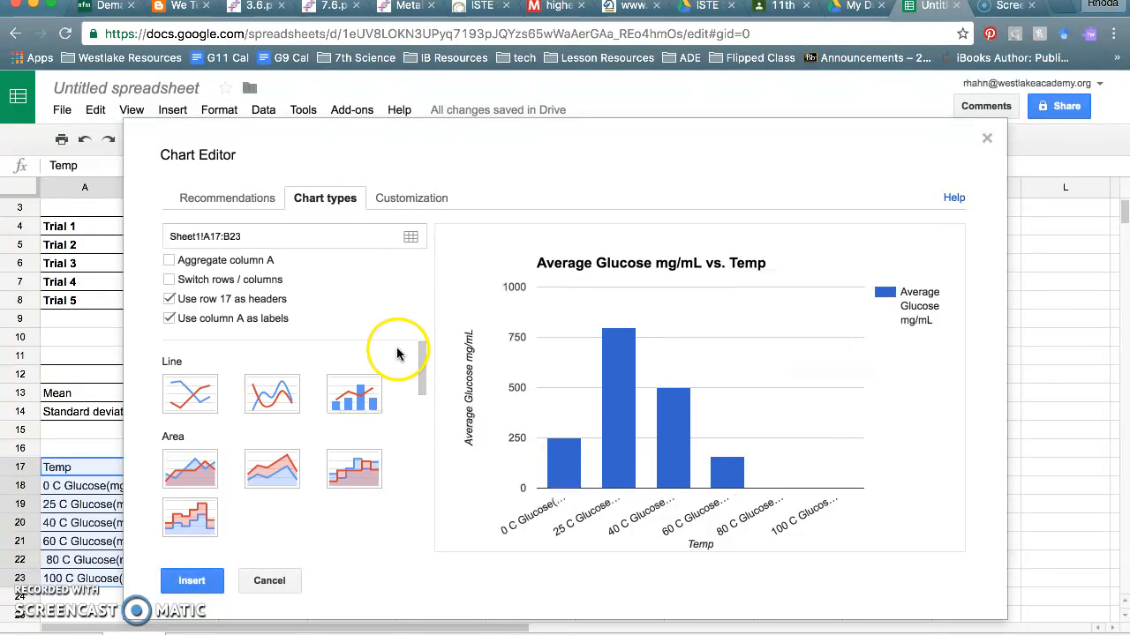
left_click(168, 279)
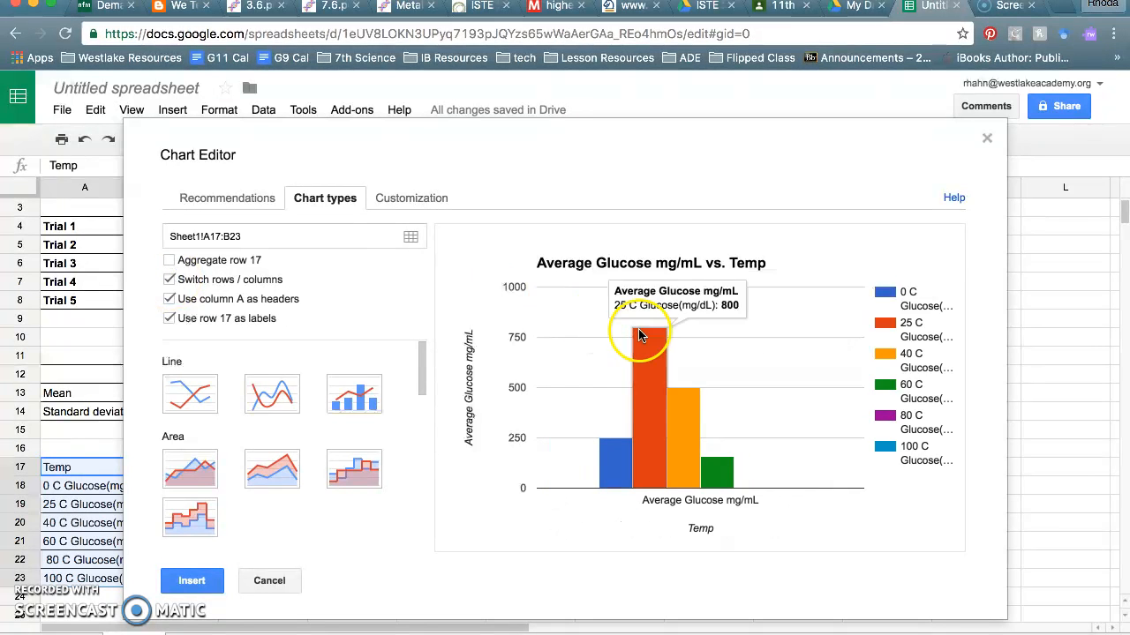
left_click_drag(698, 160, 765, 144)
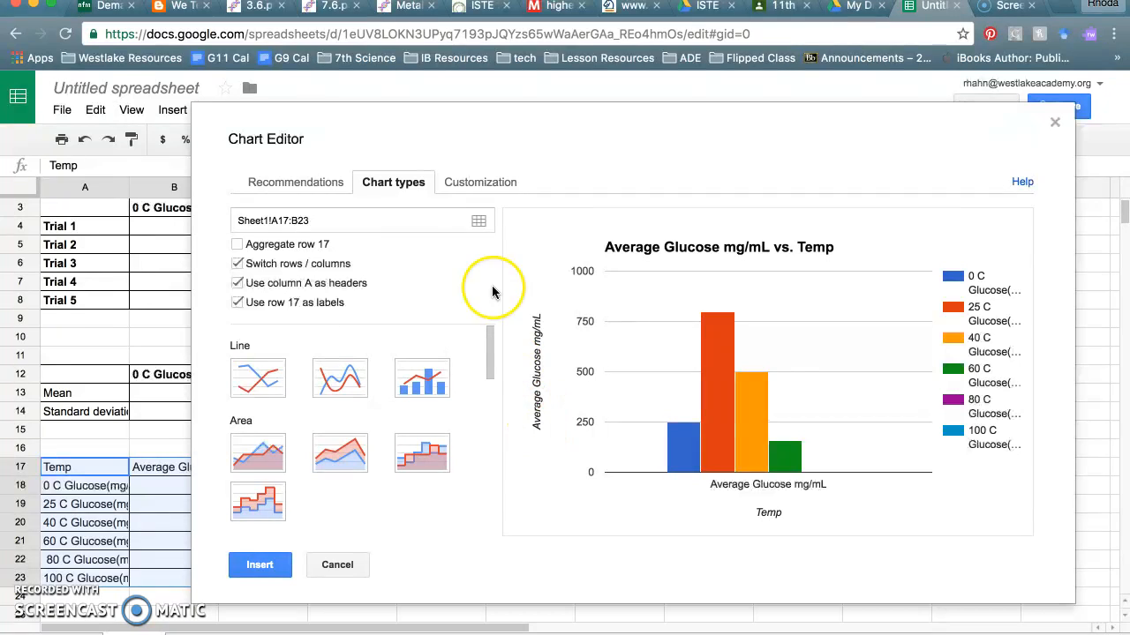
- In chart Customization, review the title and the horizontal and vertical axis settings, then scroll toward Series
left_click(481, 182)
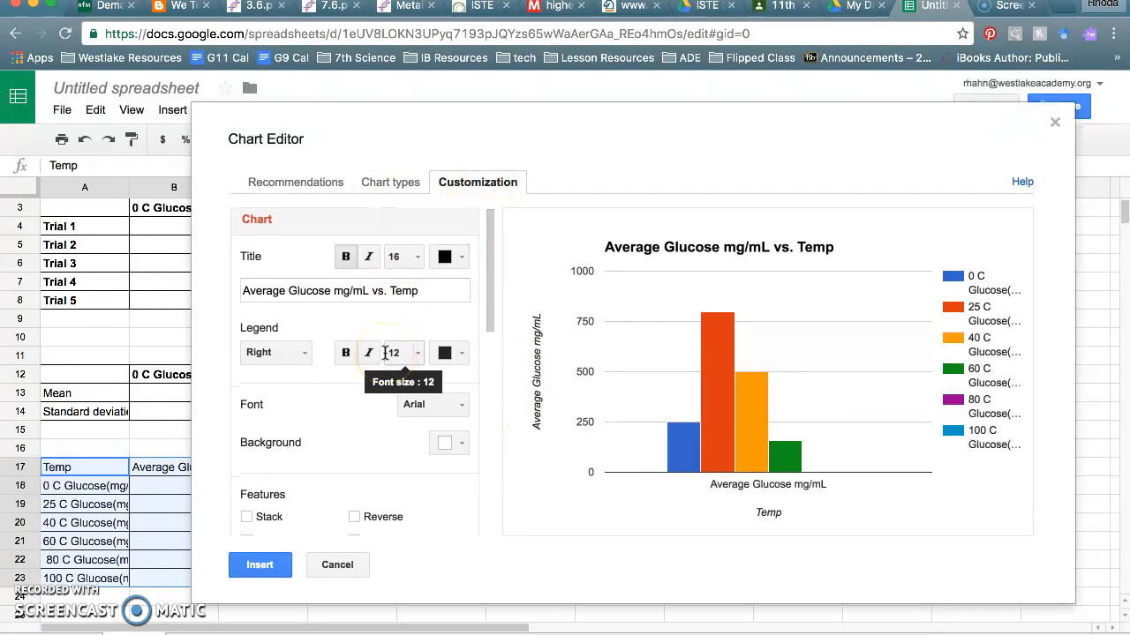
left_click(422, 298)
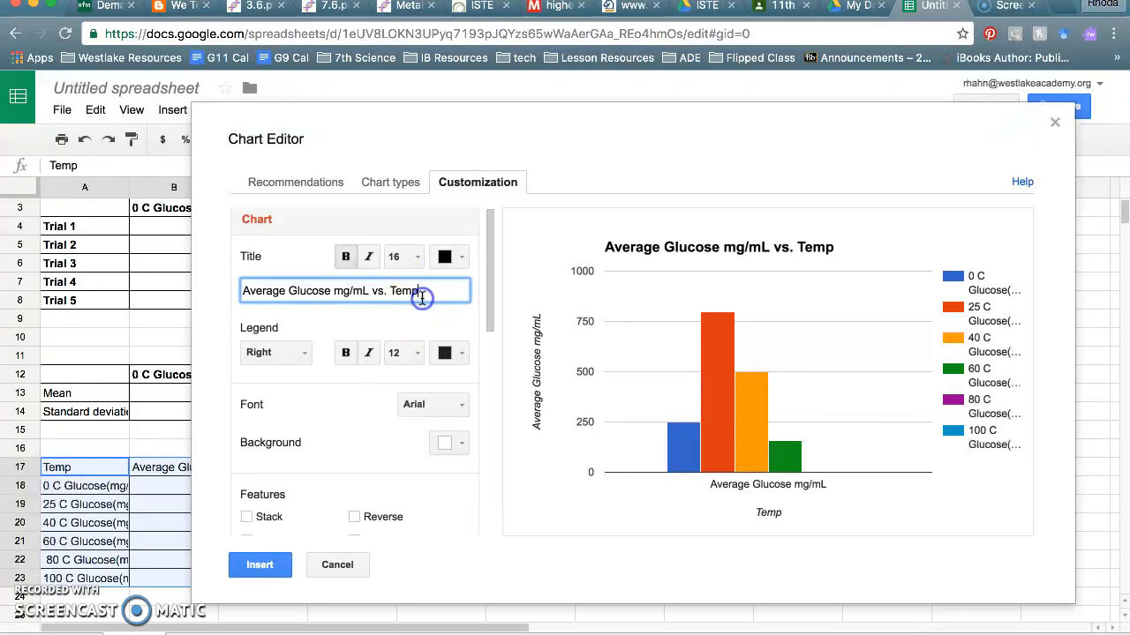
left_click_drag(494, 253, 480, 398)
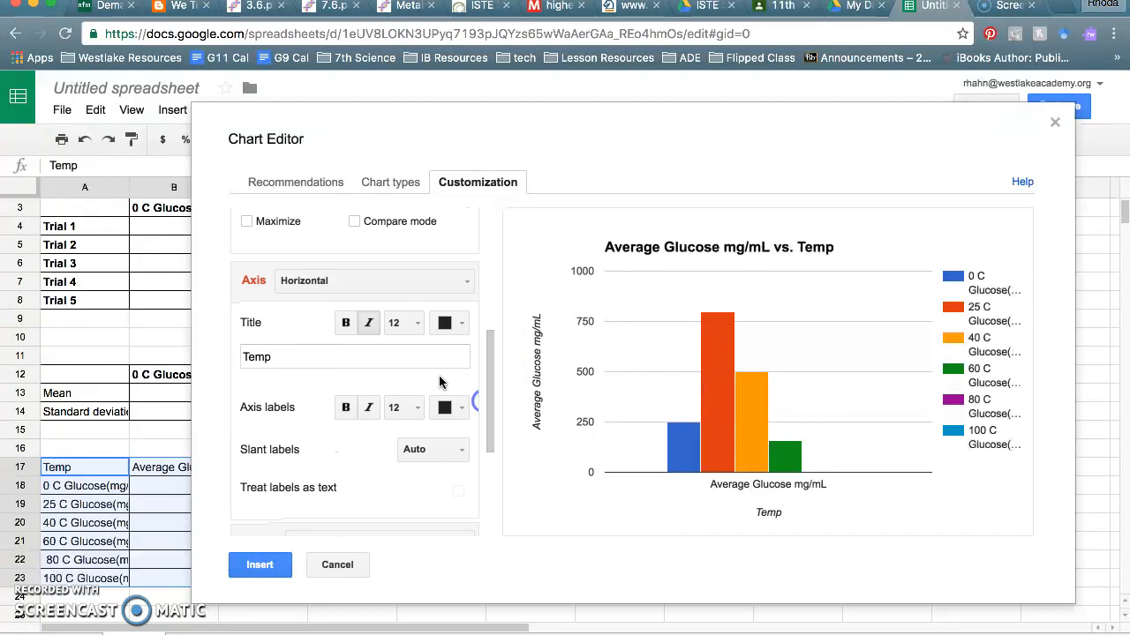
left_click(287, 281)
left_click(307, 284)
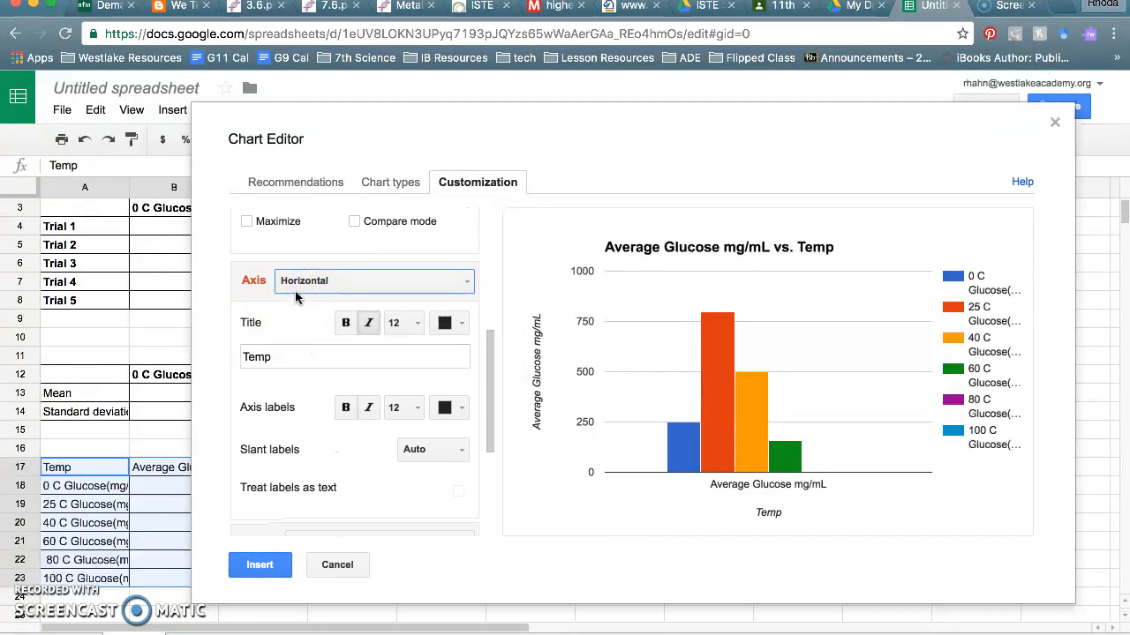
left_click(298, 283)
left_click(315, 335)
left_click(310, 282)
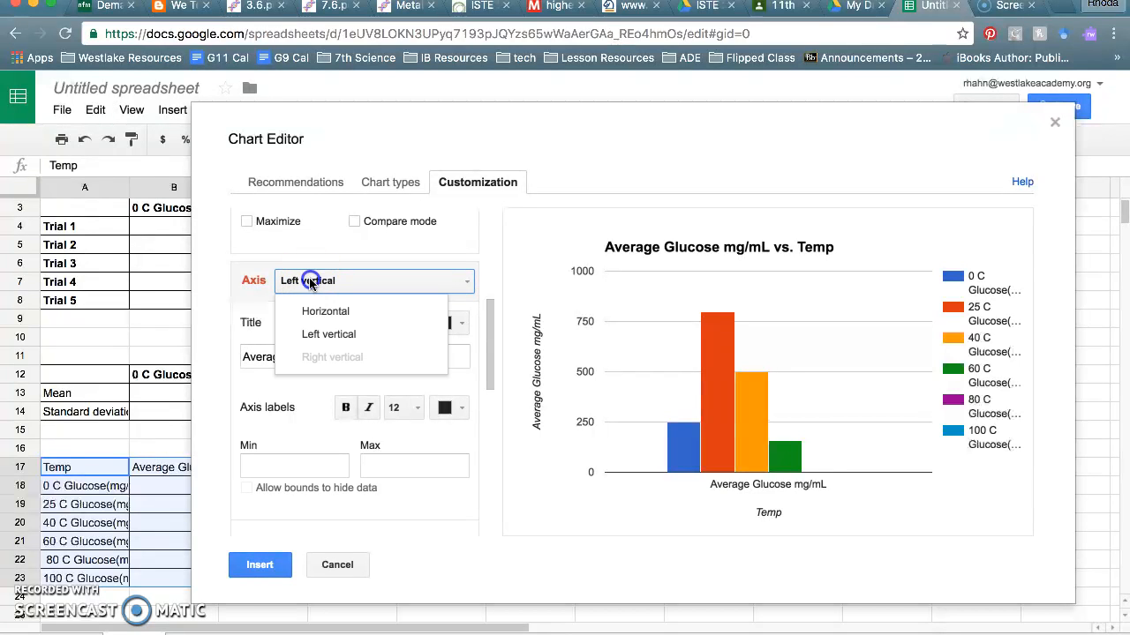
left_click(313, 309)
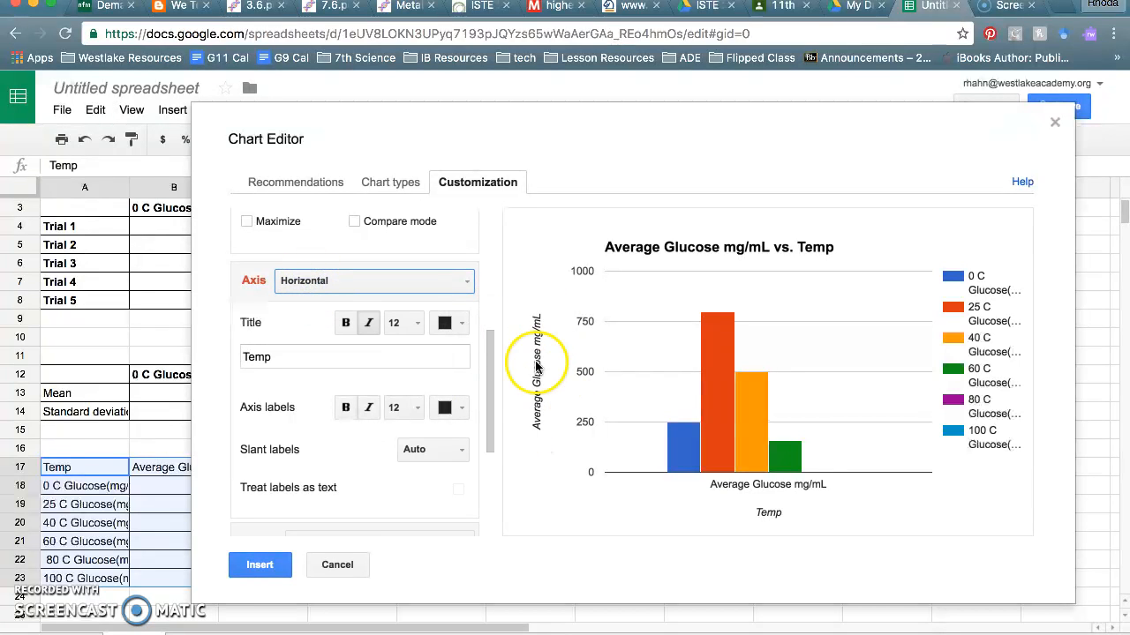
left_click_drag(493, 364, 490, 468)
- Pick the 0 C Glucose series, then move the chart editor aside and cancel it
left_click(332, 327)
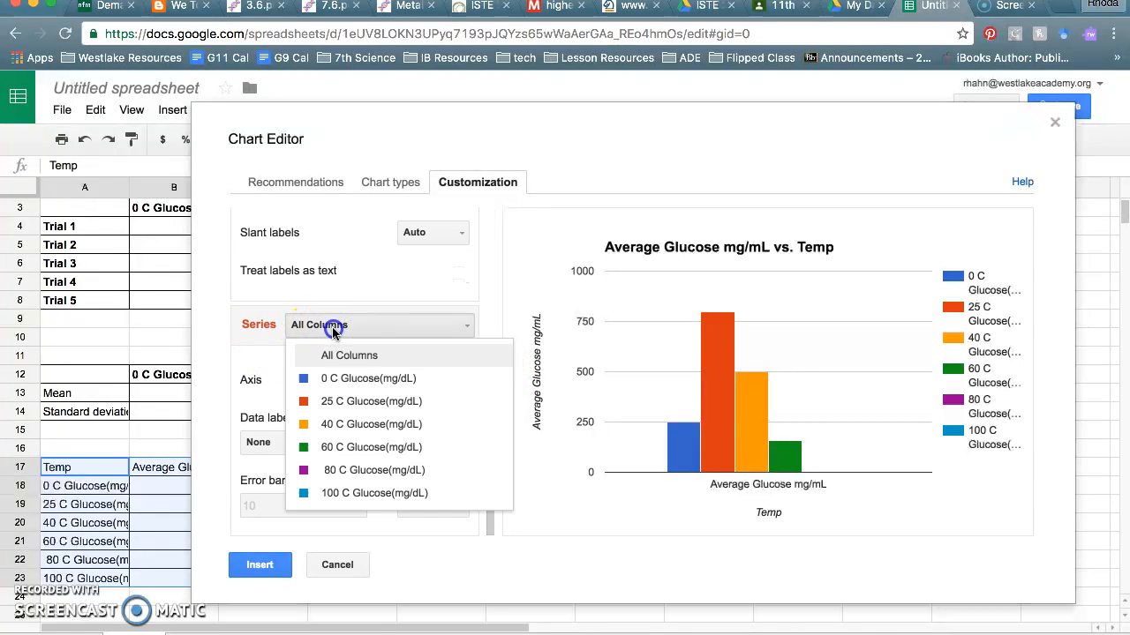
left_click(381, 380)
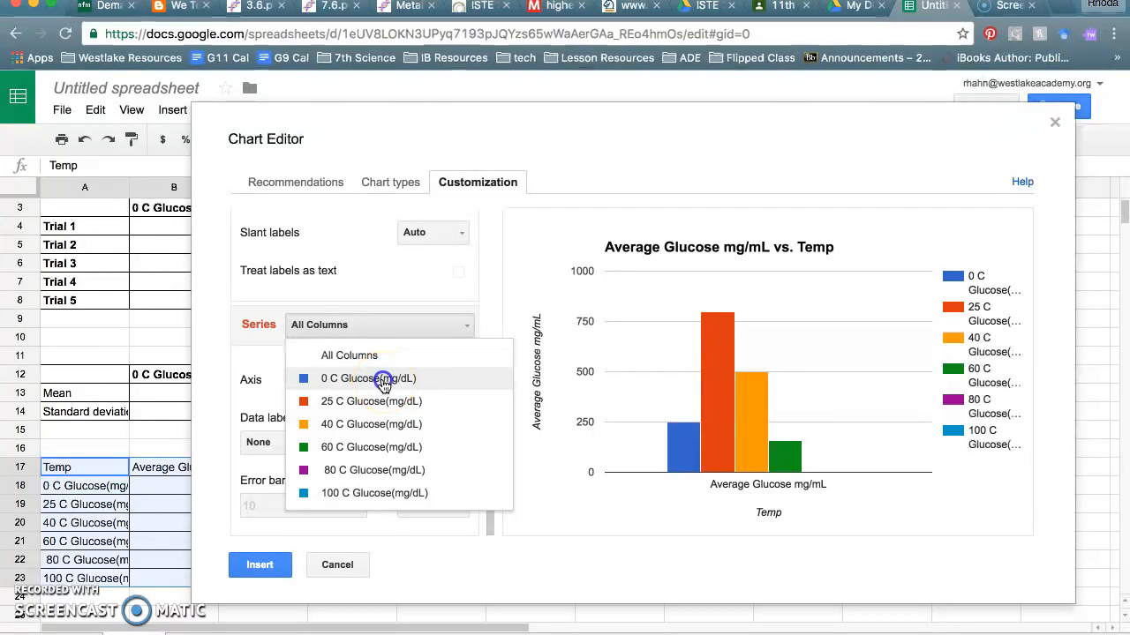
left_click_drag(449, 120, 514, 121)
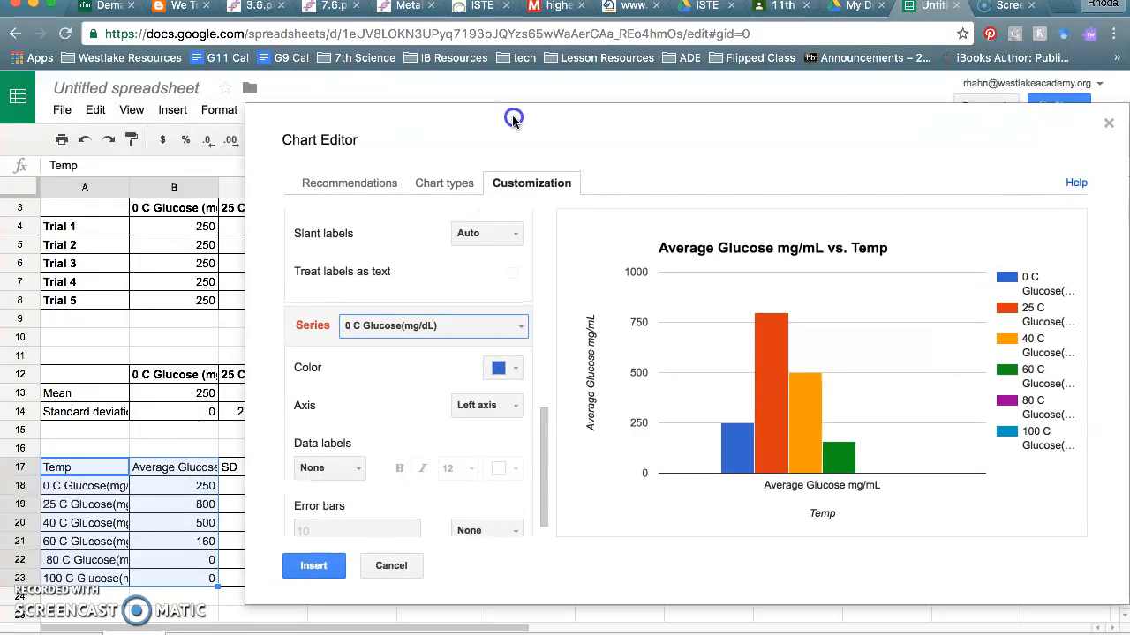
left_click_drag(370, 128, 33, 348)
left_click_drag(189, 182, 568, 139)
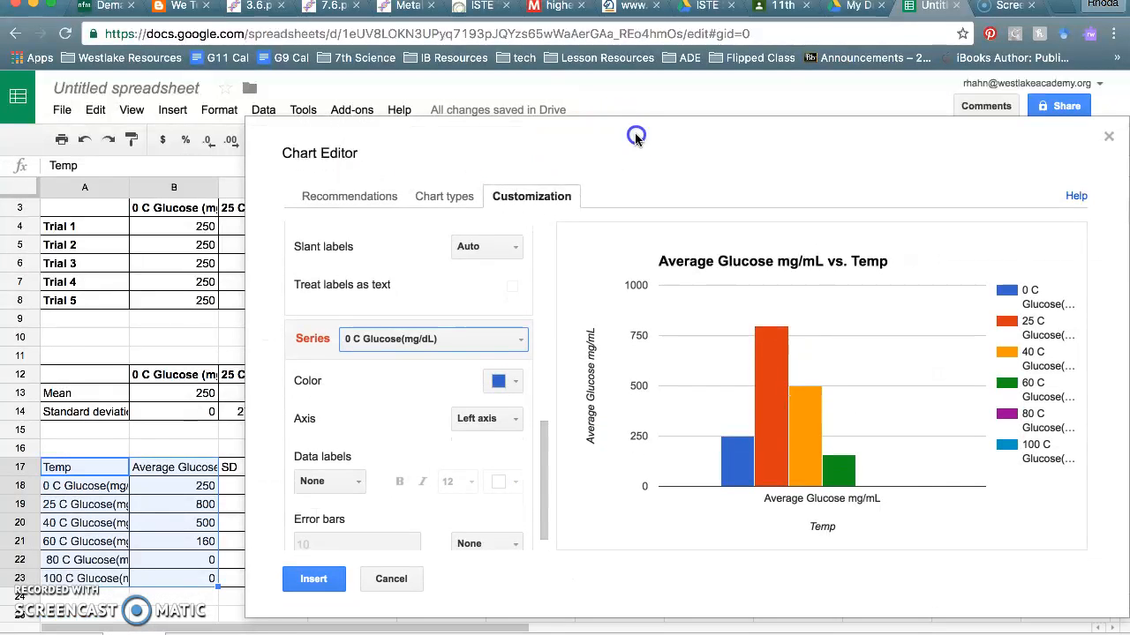
left_click(391, 578)
- Check the 0 C and 25 C standard deviations in C18 and C19, then start a new chart
left_click(254, 488)
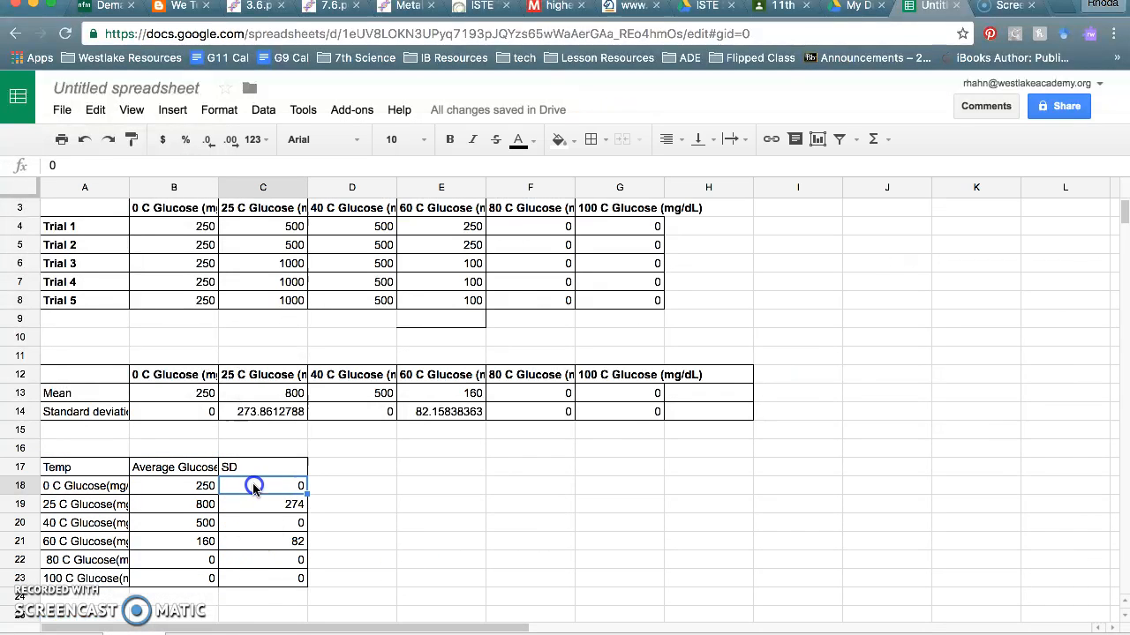
left_click(278, 505)
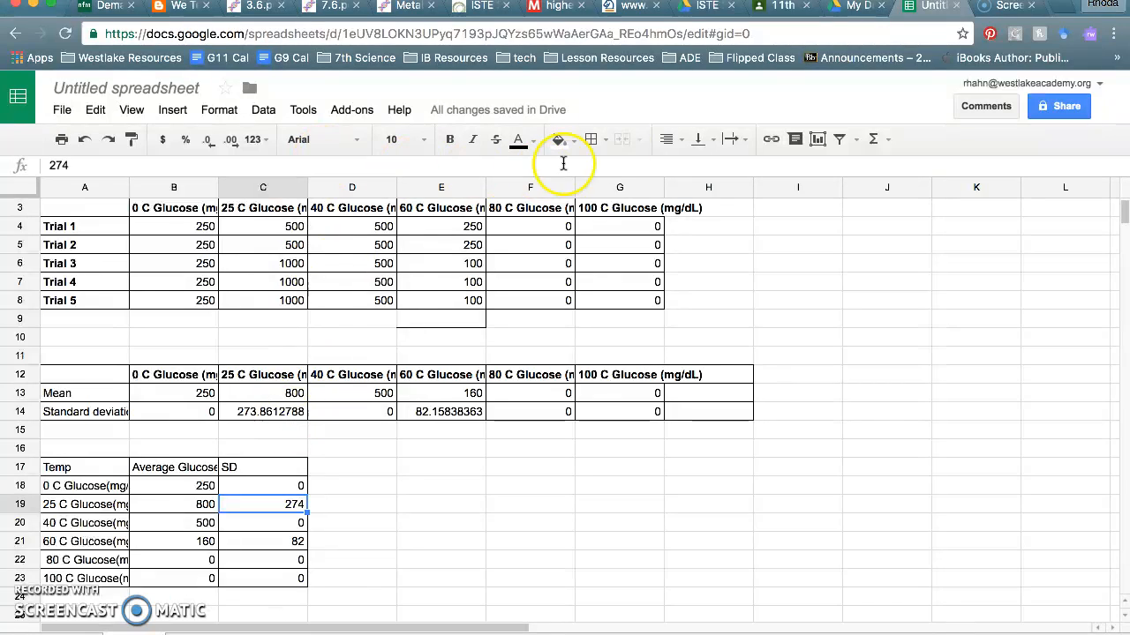
left_click(818, 139)
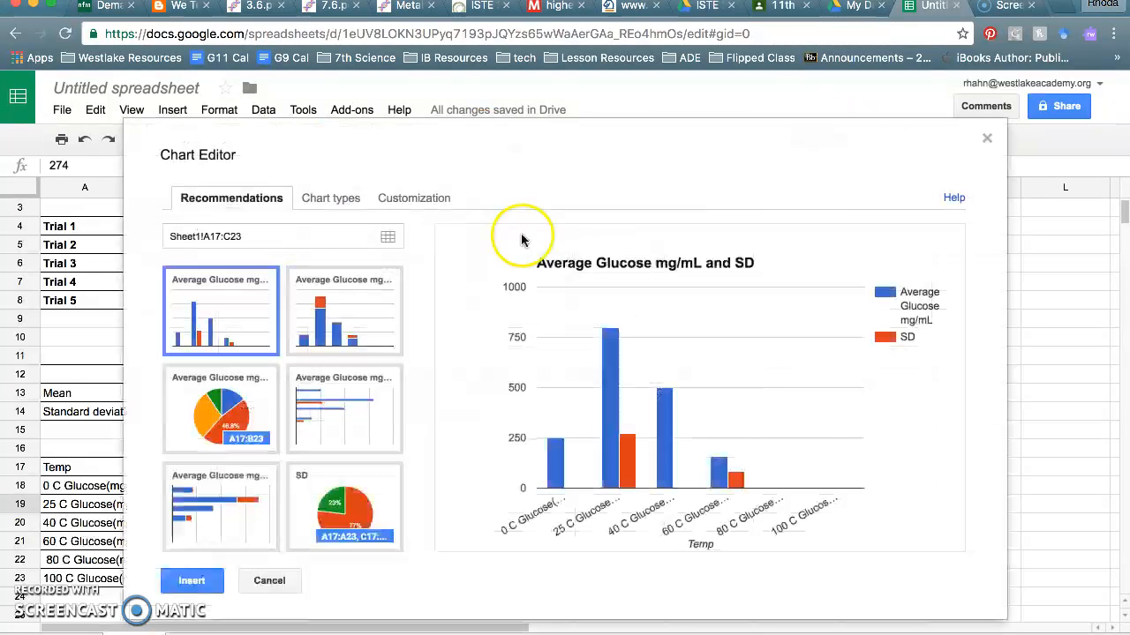
- Discard the A17:C23 chart and chart only A17:B23 with rows/columns switched for coloured bars
left_click(314, 203)
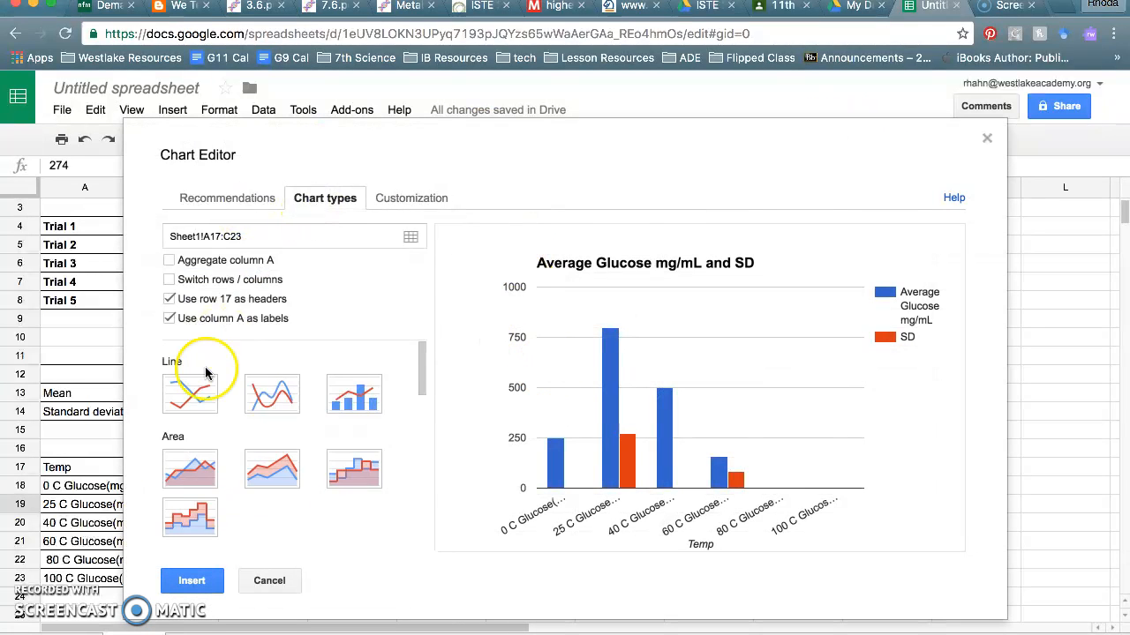
left_click(267, 579)
mouse_move(81, 466)
left_mouse_down()
mouse_move(143, 510)
mouse_move(162, 580)
left_mouse_up()
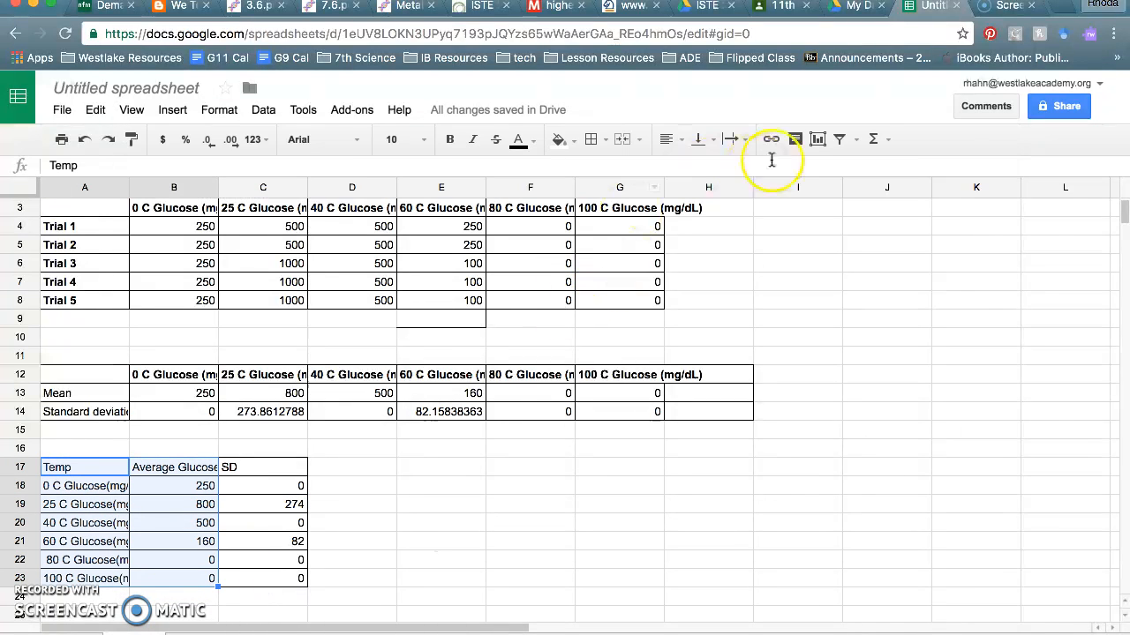
left_click(817, 139)
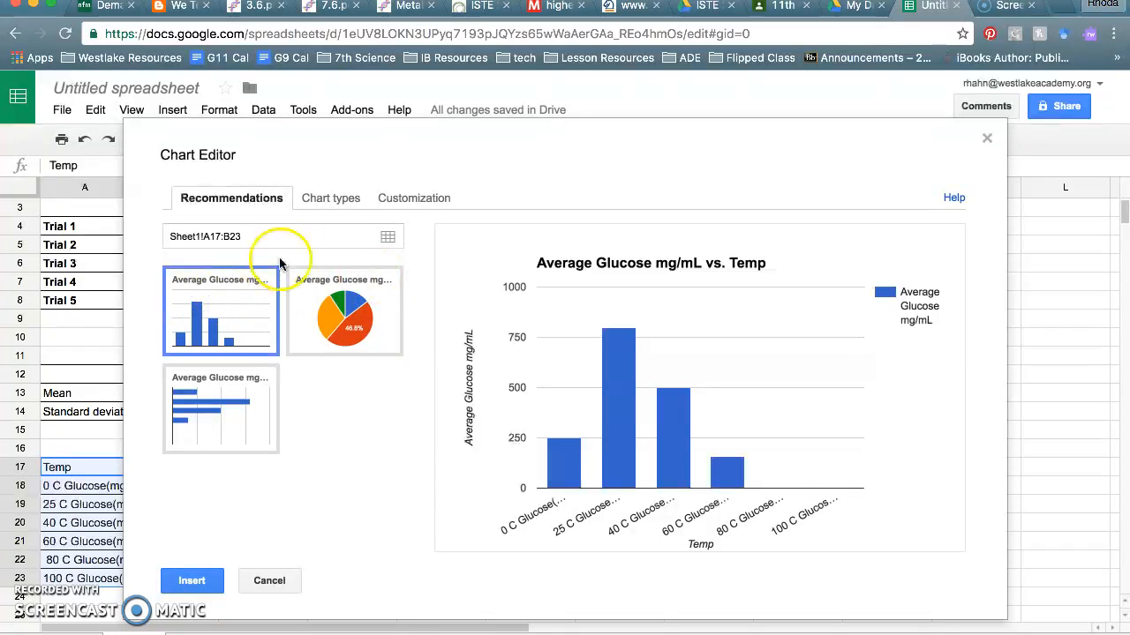
left_click(328, 196)
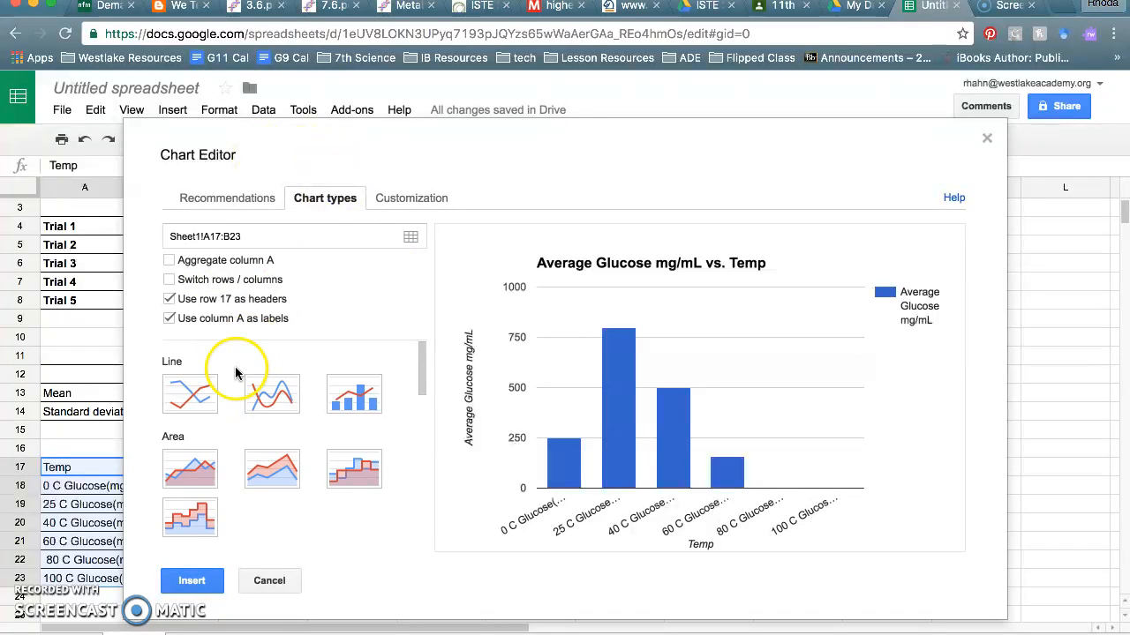
left_click(169, 280)
- Give the 0 C Glucose series constant error bars in the Series customization
left_click(393, 198)
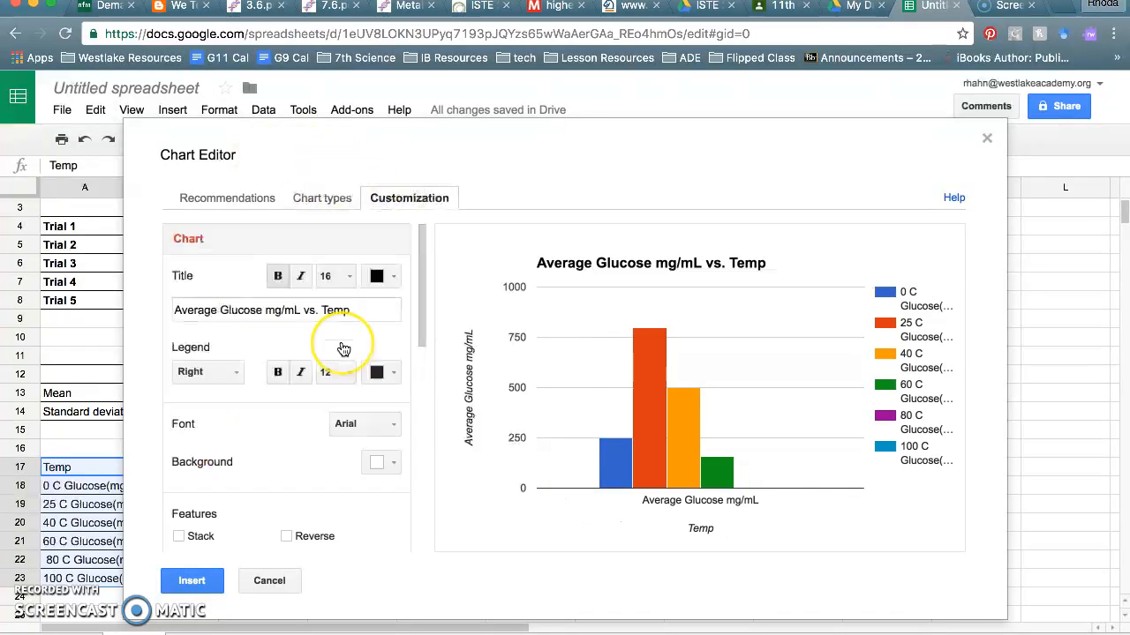
scroll(344, 349, "down", 10)
left_click(243, 351)
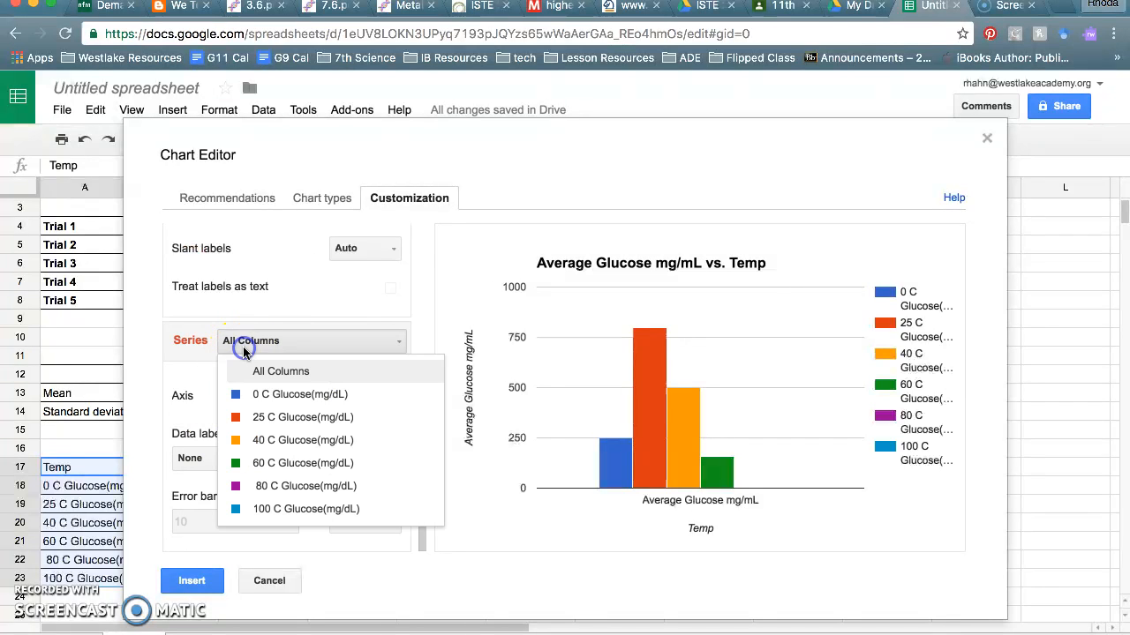
left_click(250, 394)
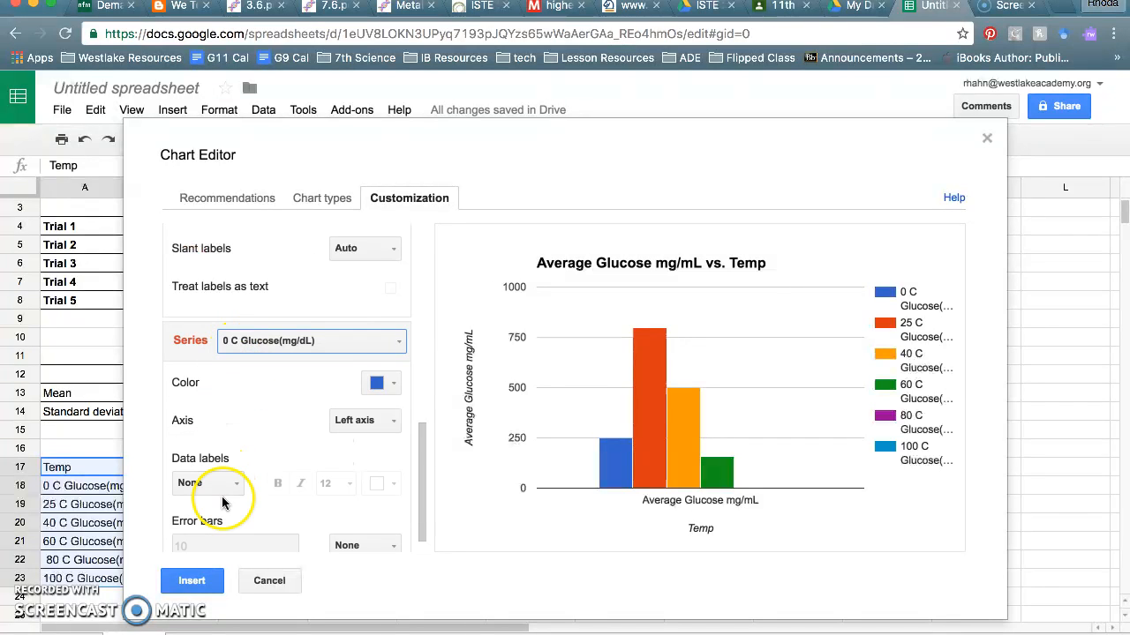
scroll(223, 501, "down", 1)
left_click(347, 523)
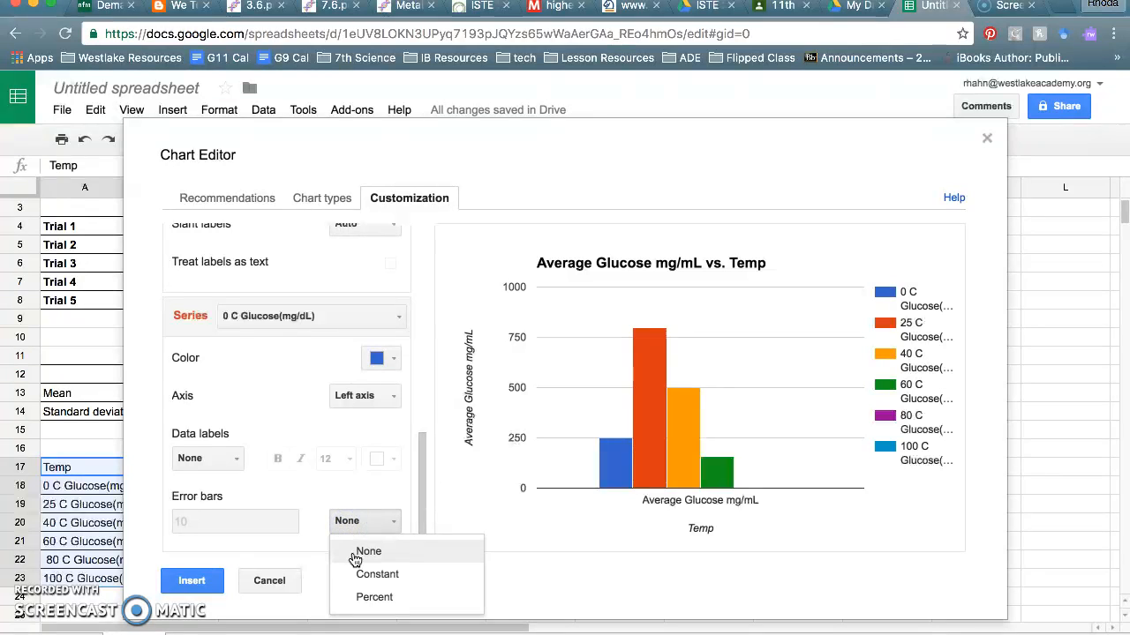
left_click(370, 574)
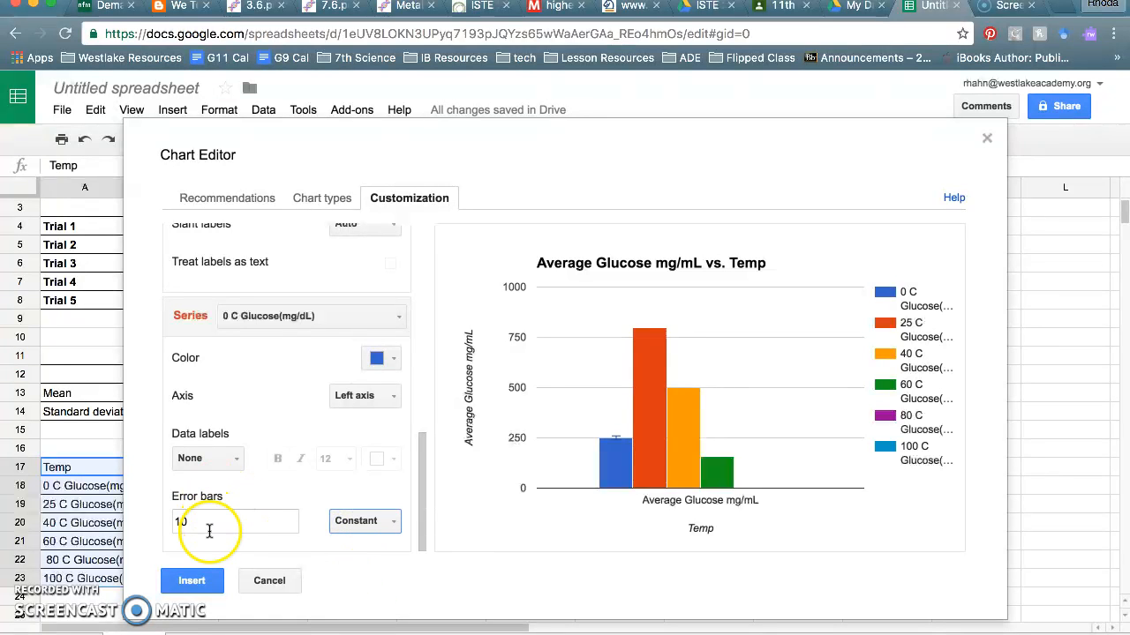
left_click(209, 530)
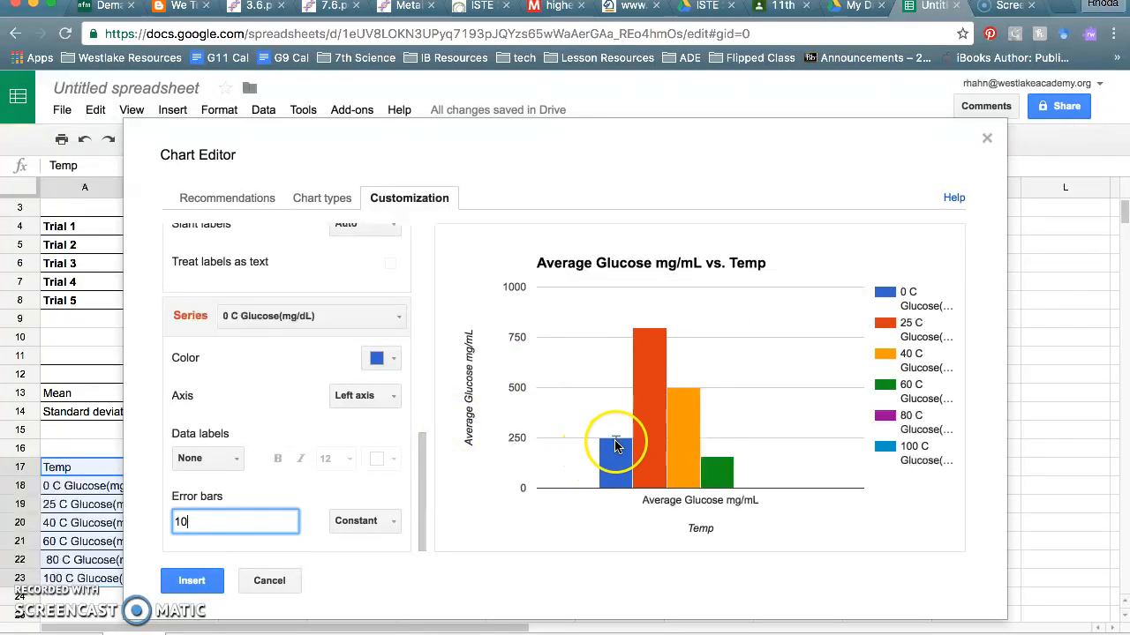
left_click(260, 522)
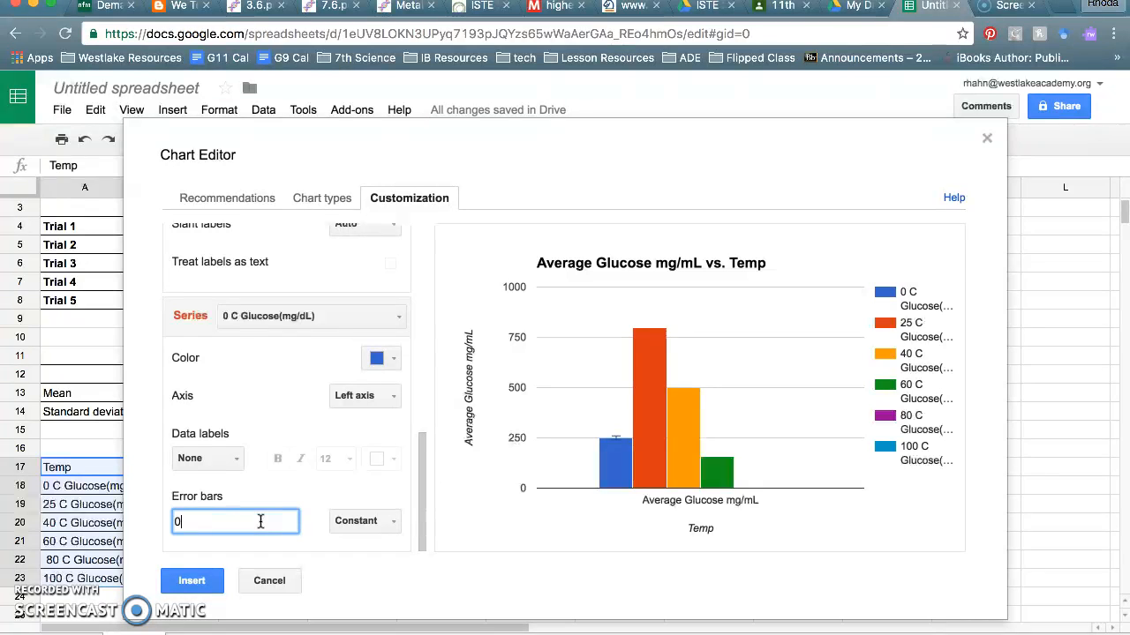
- Give the 25 C Glucose bar constant error bars of 274
left_click(264, 315)
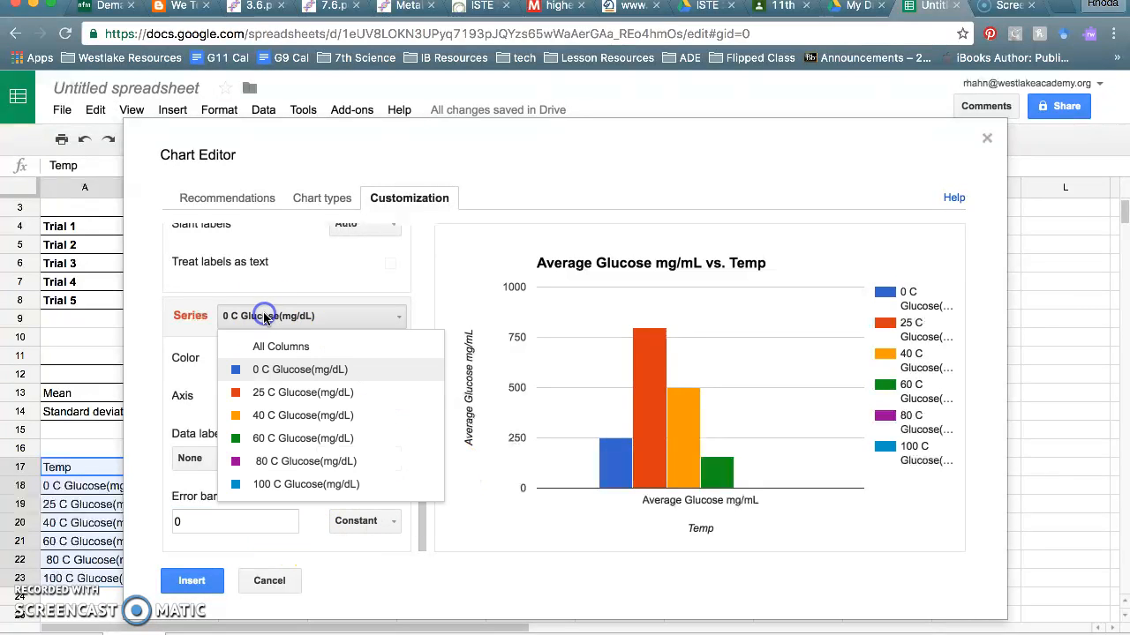
left_click(277, 394)
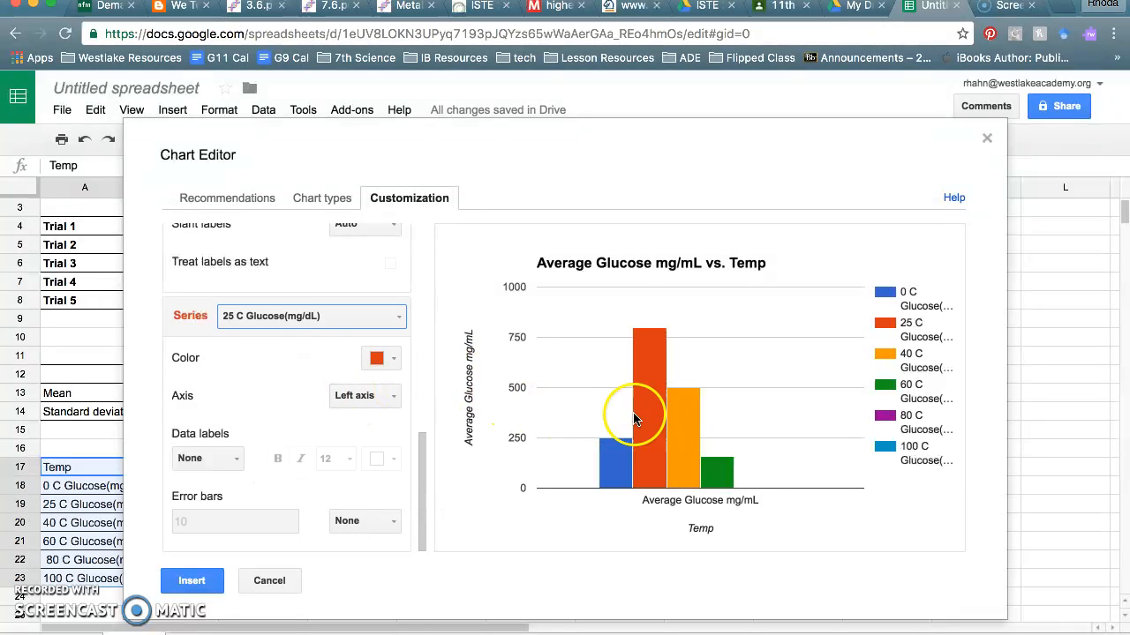
left_click(343, 522)
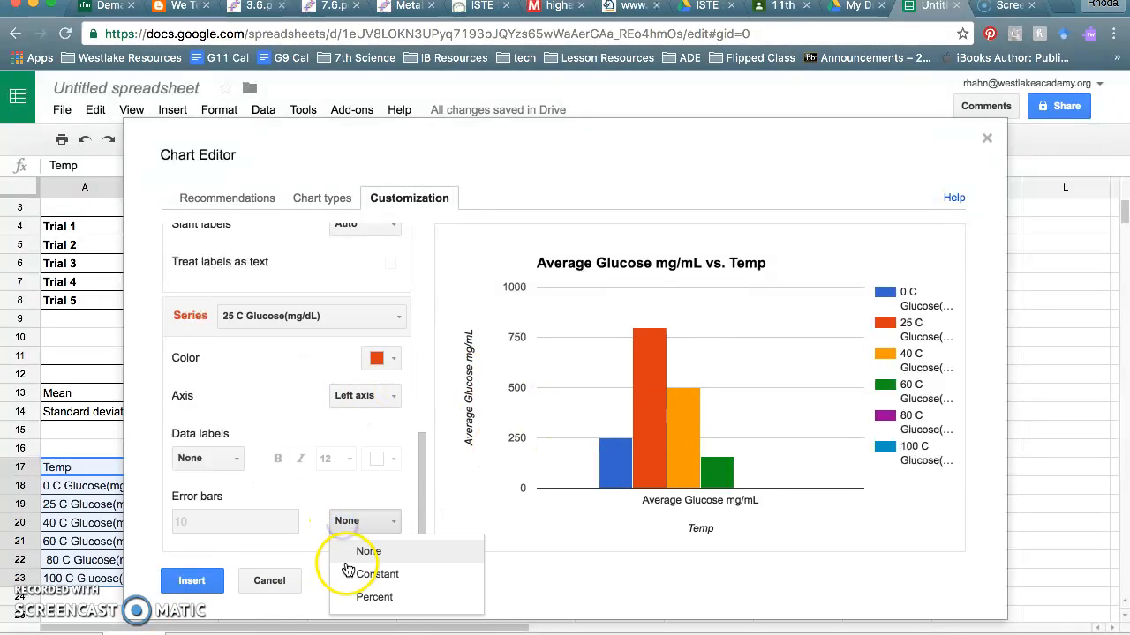
left_click(368, 574)
left_click(230, 521)
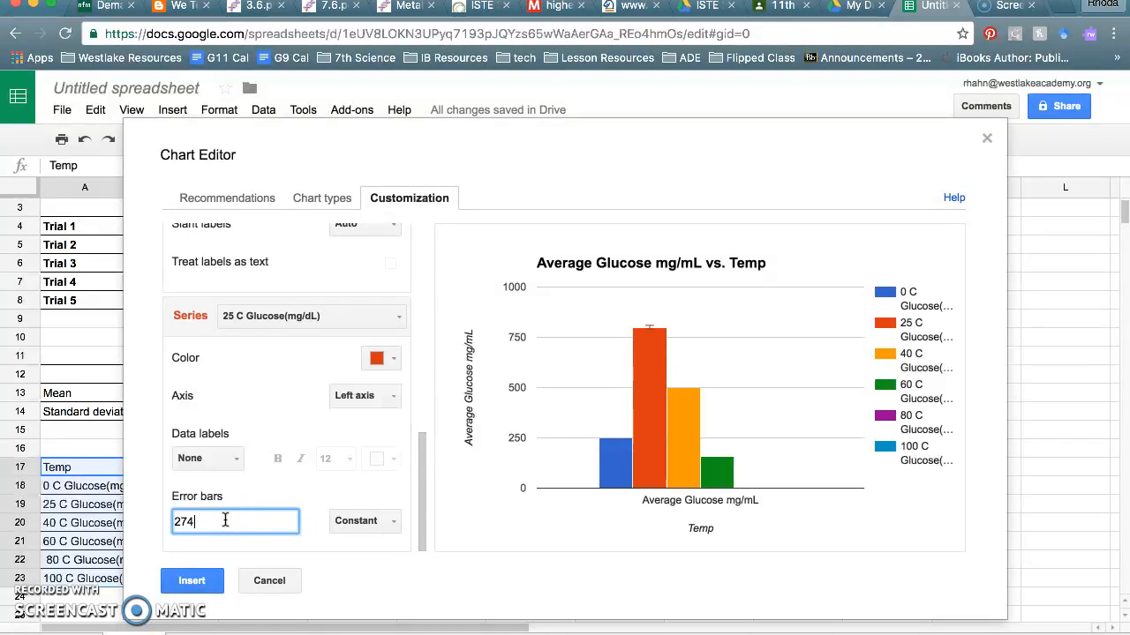
- Give the 40 C Glucose bar constant error bars with an amount of 0
left_click(280, 318)
left_click(302, 415)
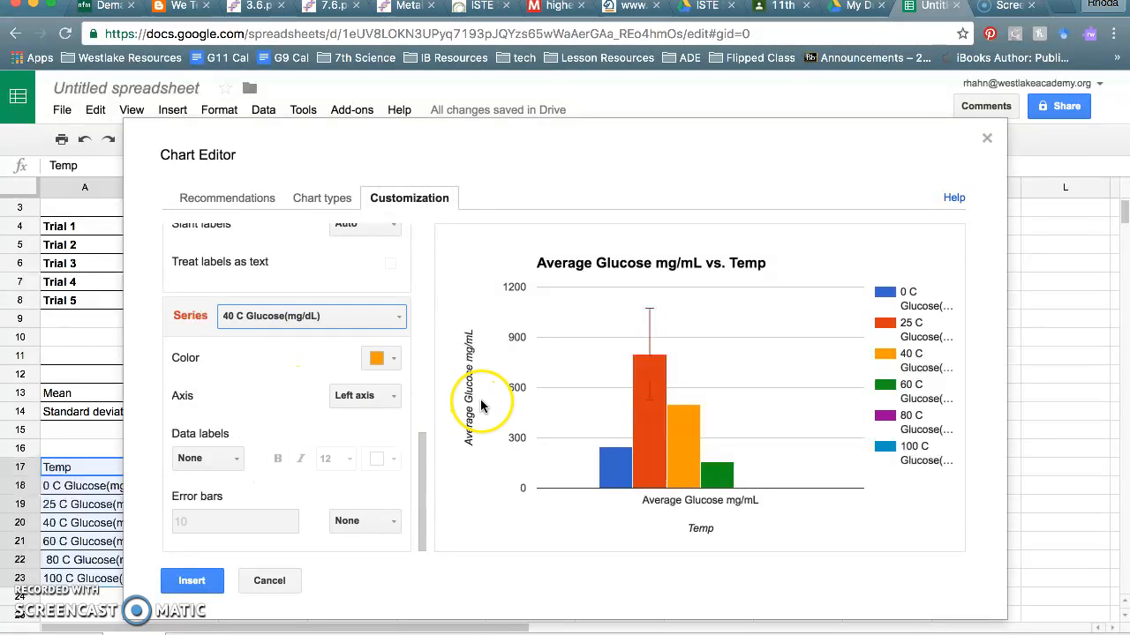
left_click(344, 521)
left_click(353, 545)
double_click(227, 530)
type("0")
- Give the 60 C bar constant error bars of 50, insert the chart, and place it right of the table
left_click(256, 316)
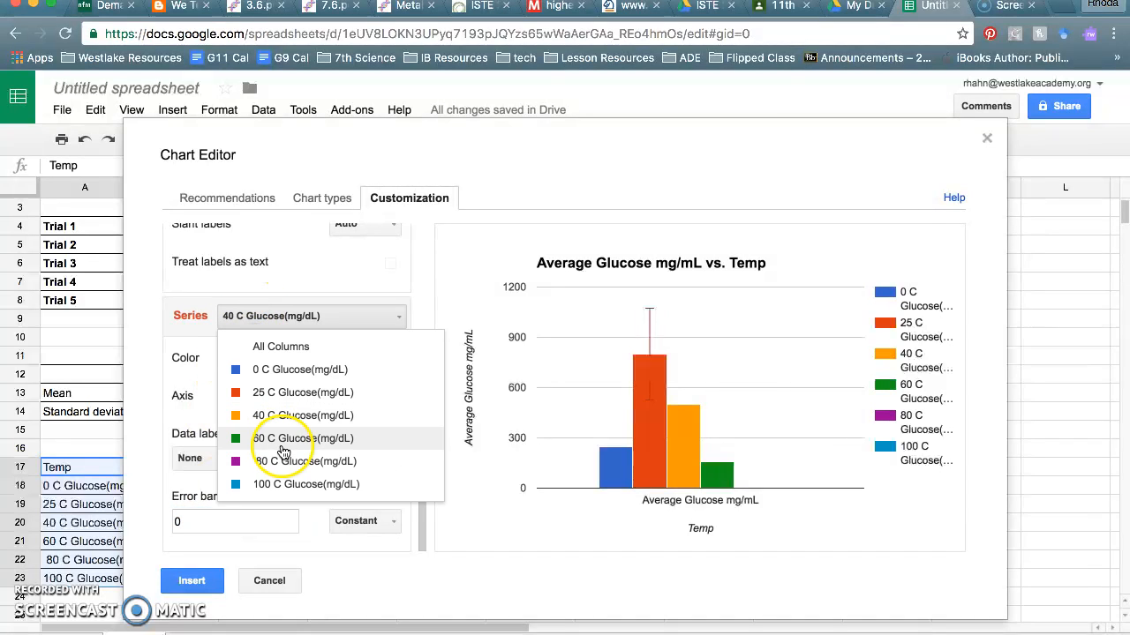
left_click(281, 446)
left_click(353, 521)
left_click(363, 574)
left_click(249, 521)
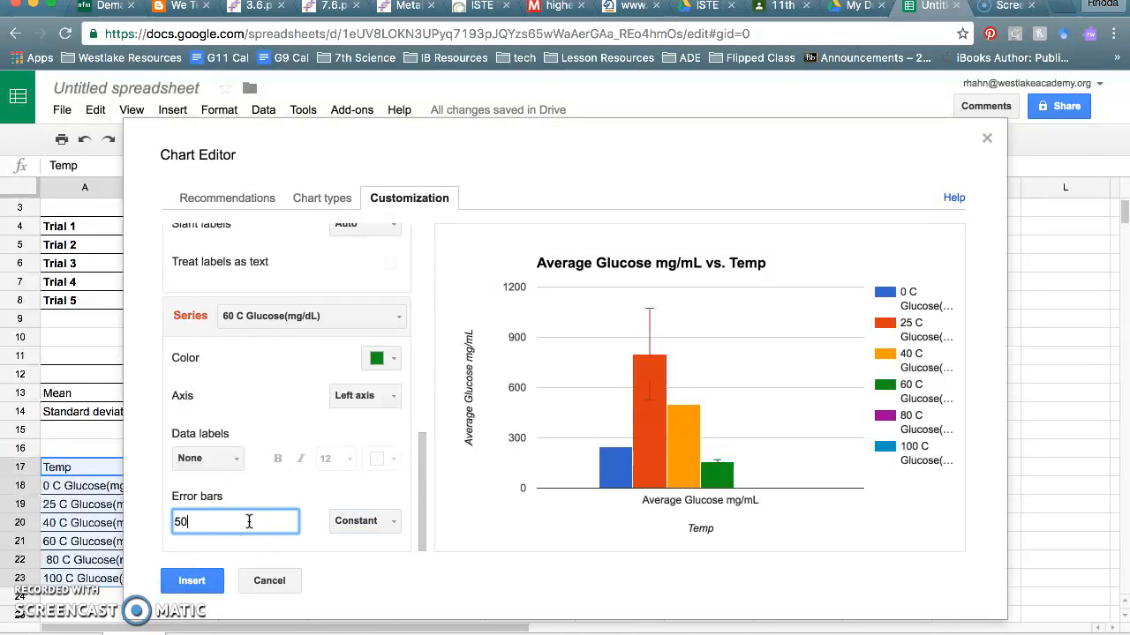
left_click(355, 521)
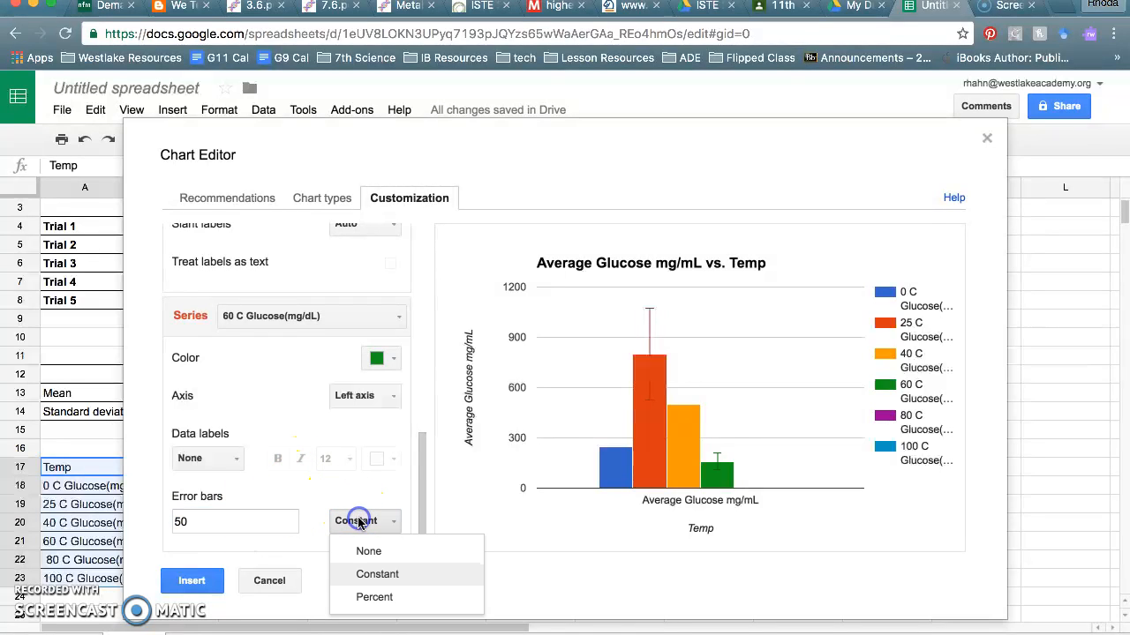
left_click(391, 472)
left_click(187, 583)
left_click_drag(298, 429, 672, 319)
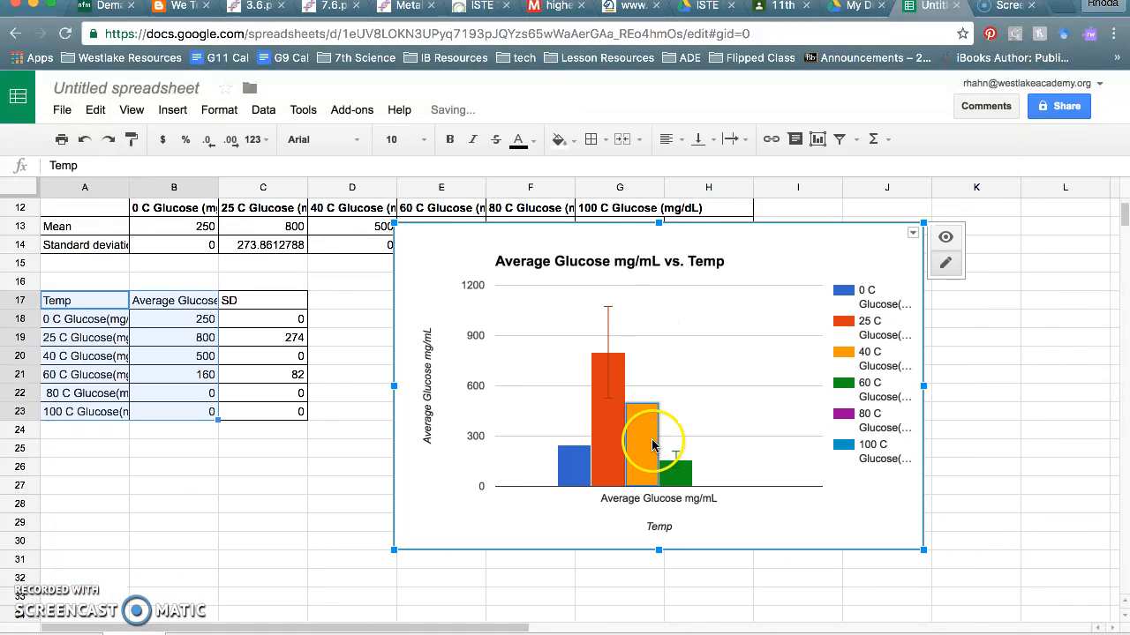
left_click(278, 374)
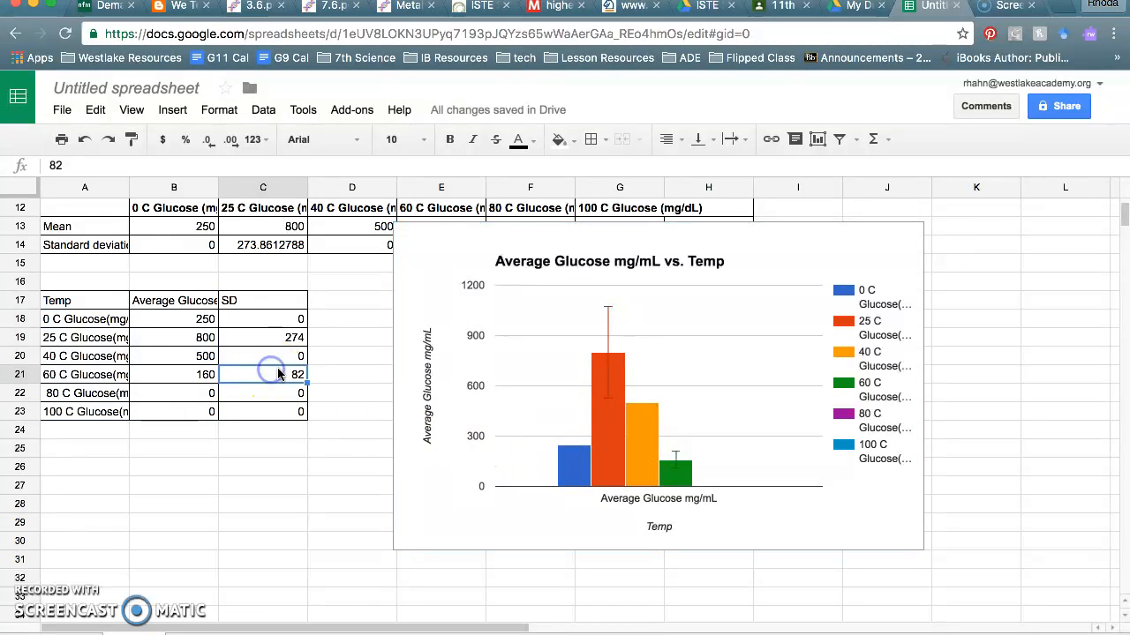
left_click(670, 470)
left_click(914, 235)
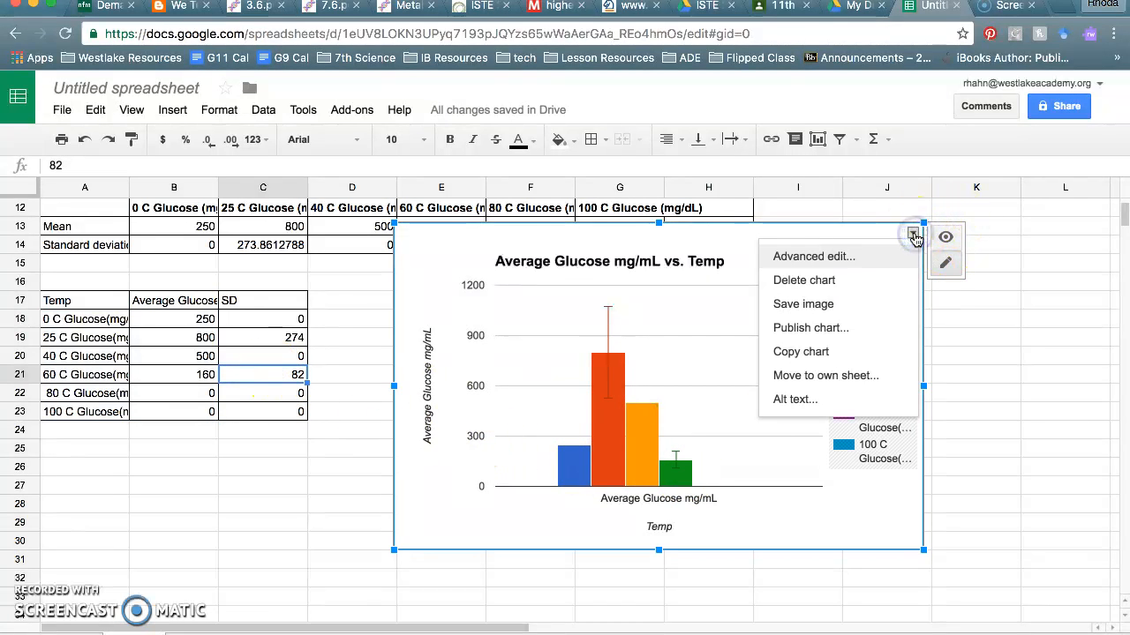
left_click(842, 257)
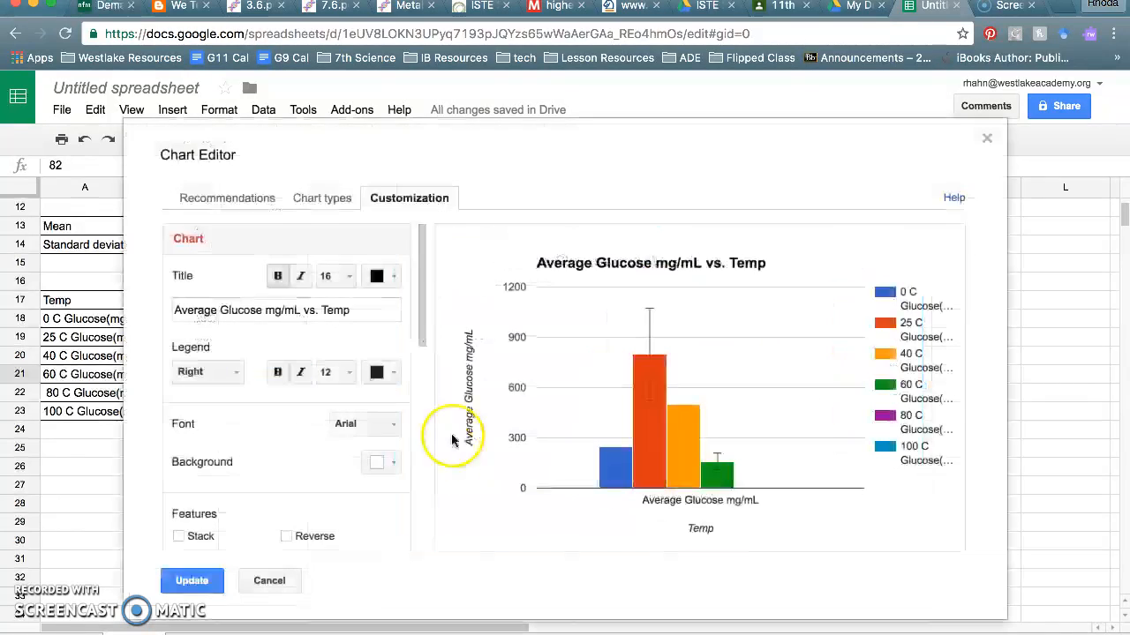
scroll(283, 372, "down", 10)
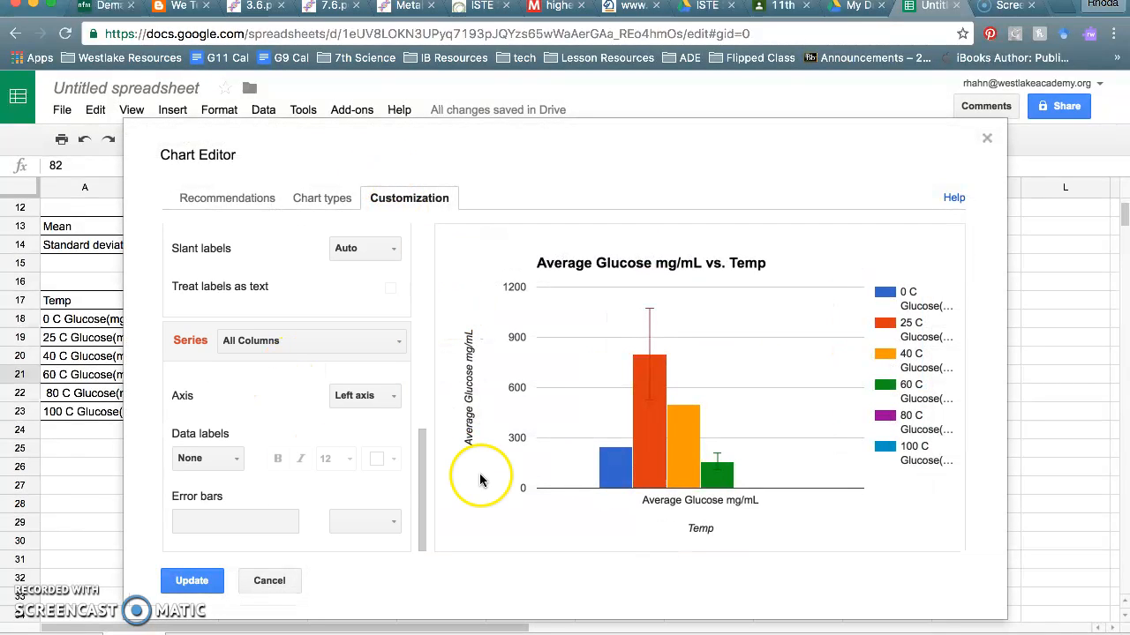
left_click(265, 350)
left_click(267, 464)
left_click(209, 542)
left_click_drag(288, 170, 467, 288)
left_click_drag(444, 195, 457, 109)
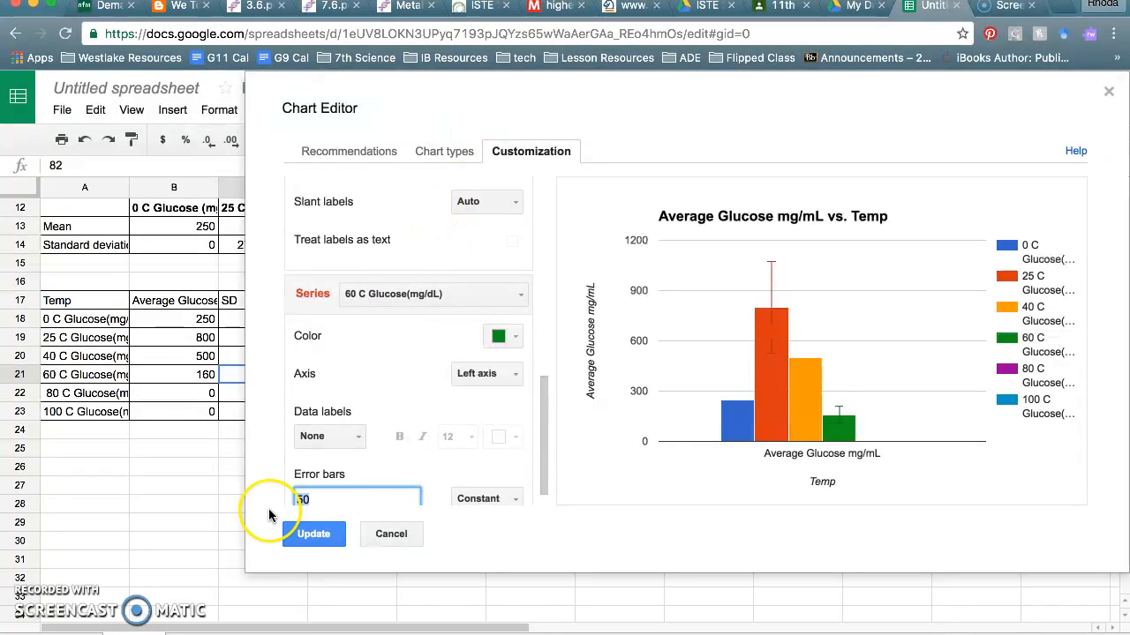
left_click(321, 534)
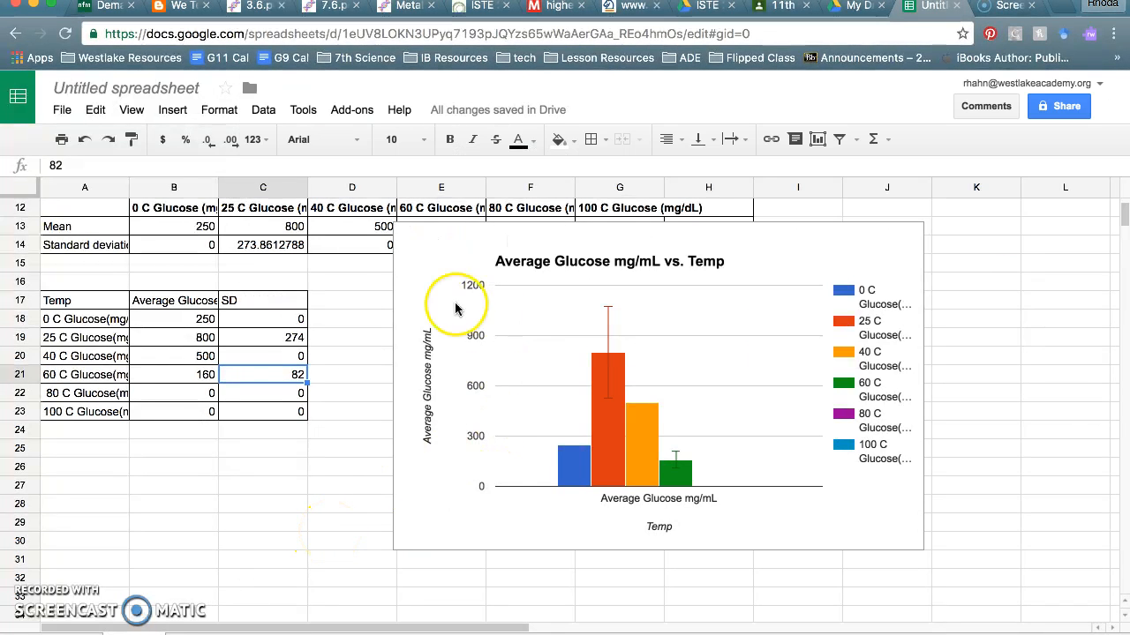
left_click(490, 309)
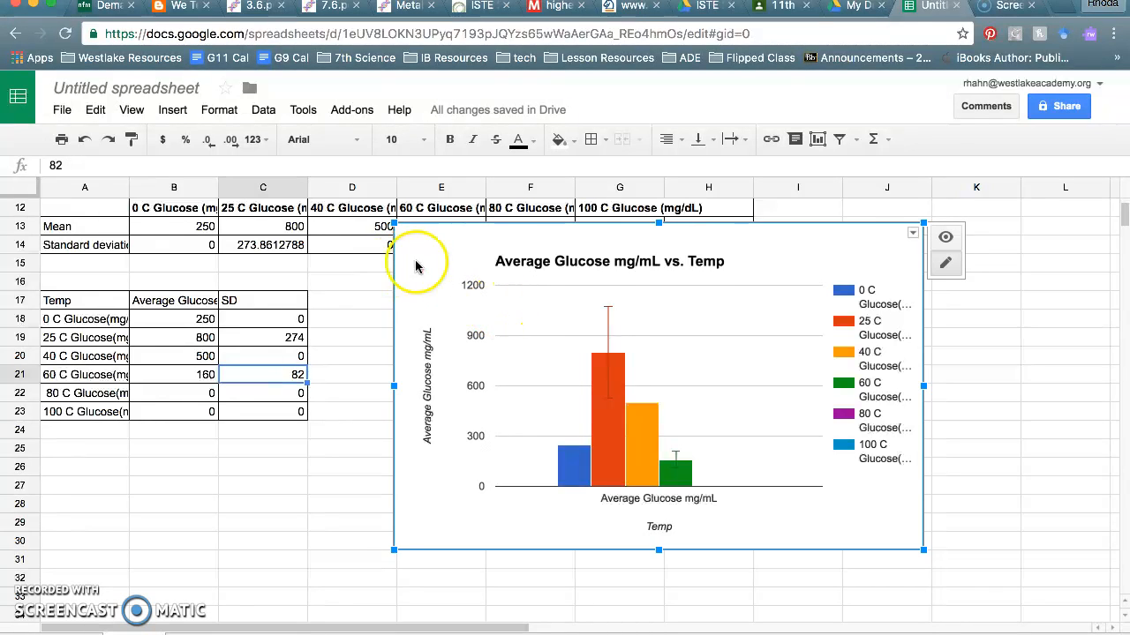
left_click(97, 110)
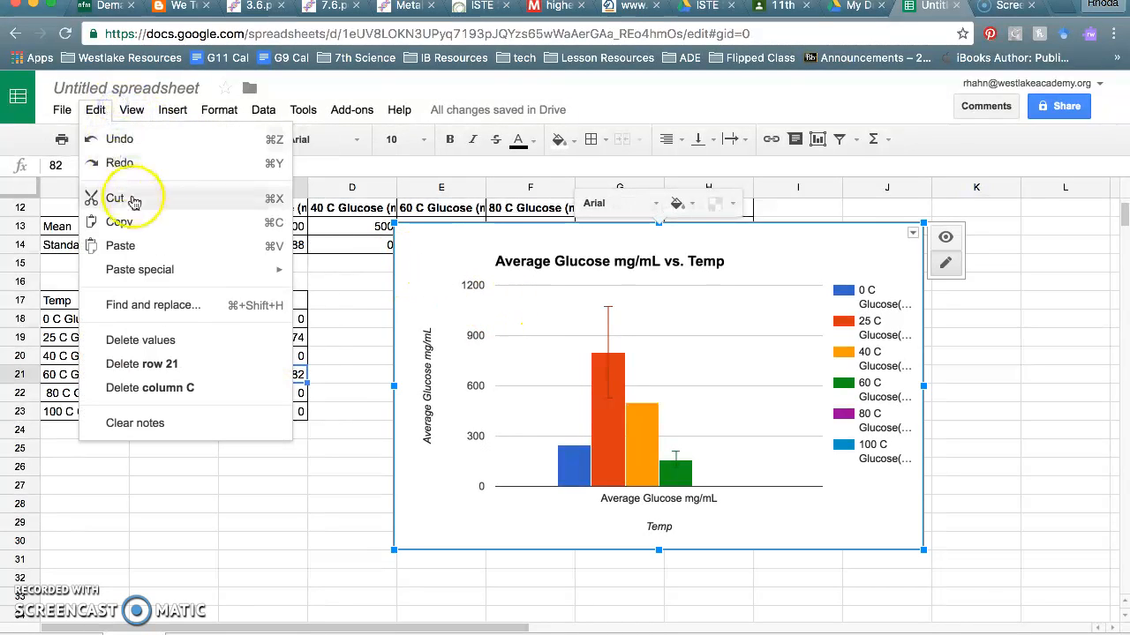
left_click(254, 377)
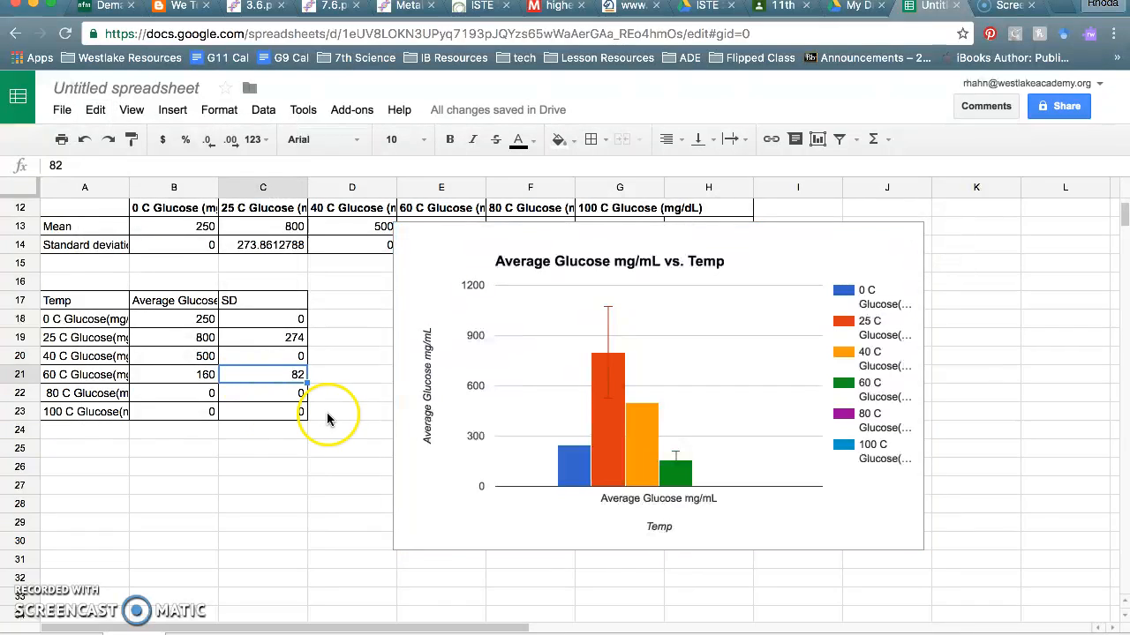